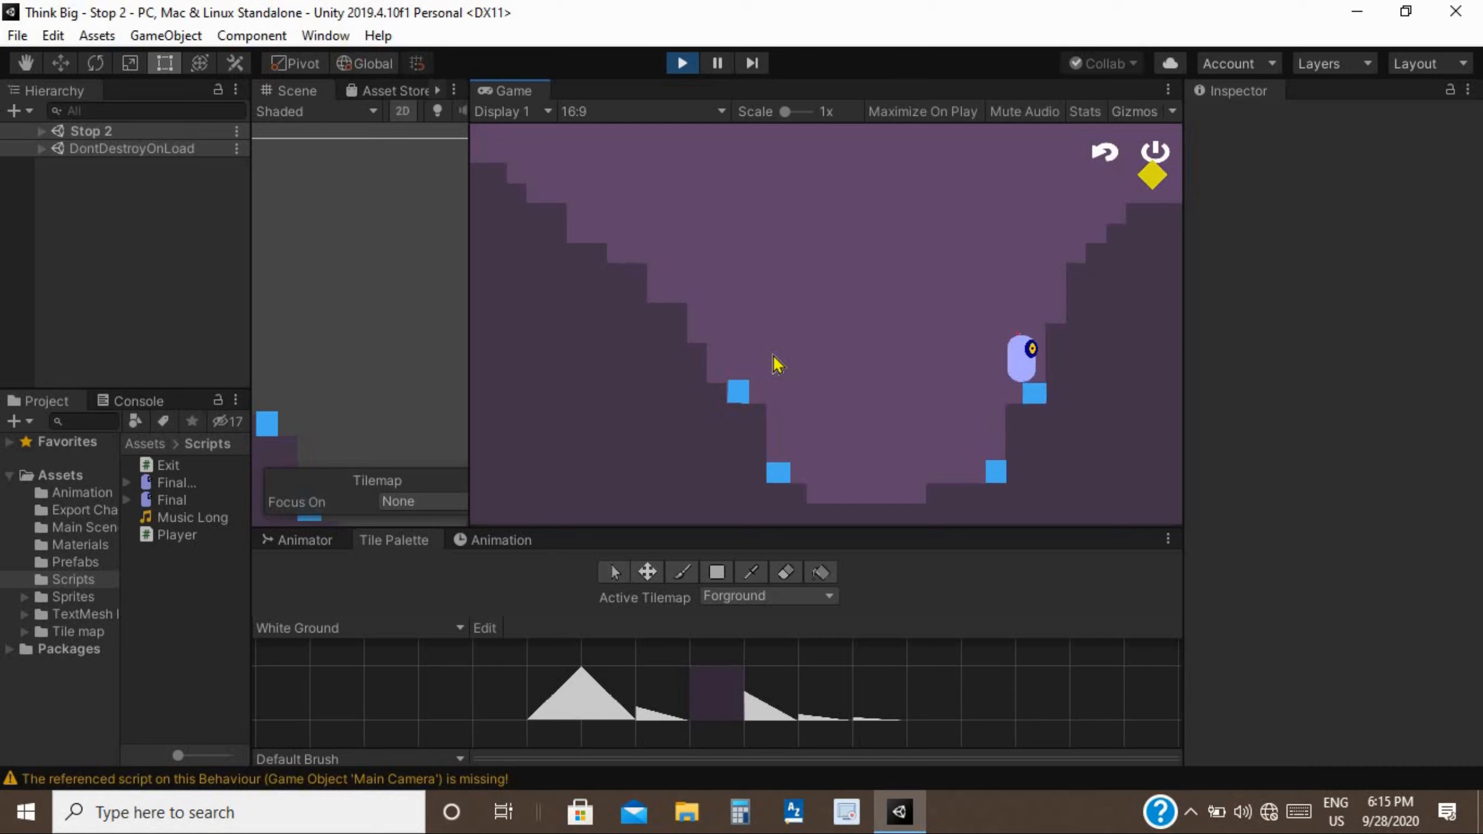
Climb the stairs and jump the player up beside the tall pillar's blue block.
key(space)
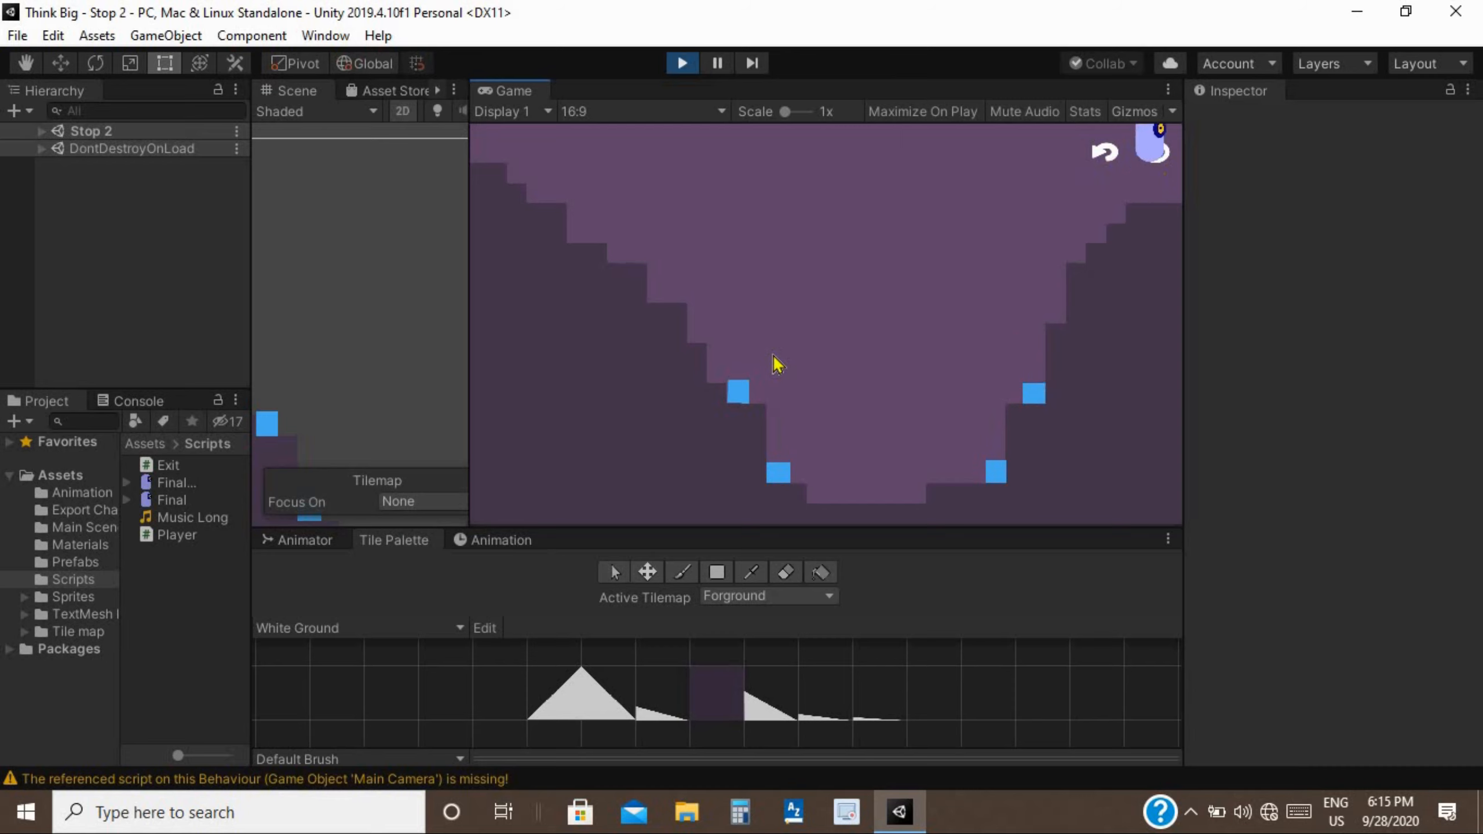
key(Right)
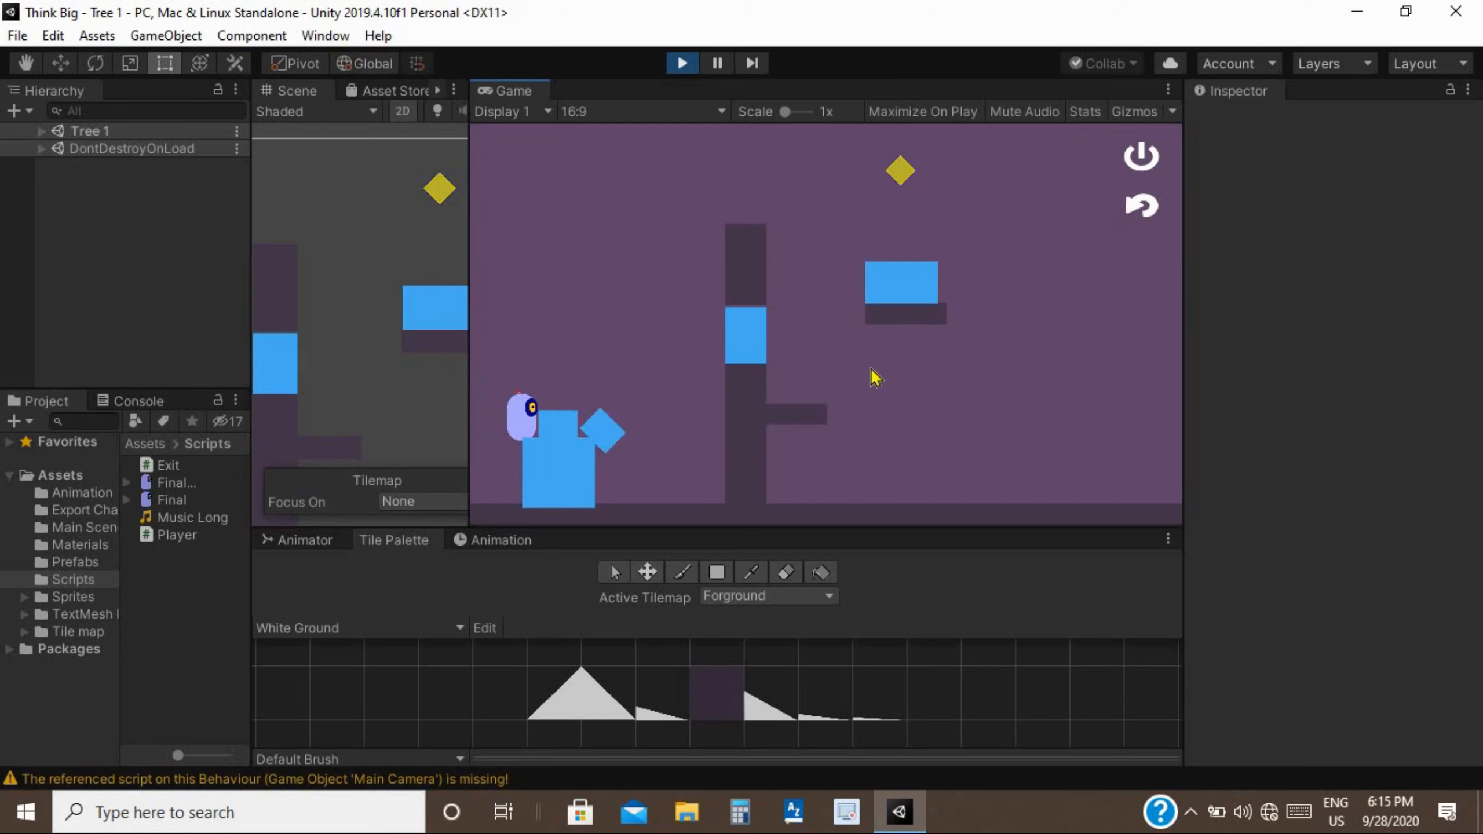
key(Right)
key(space)
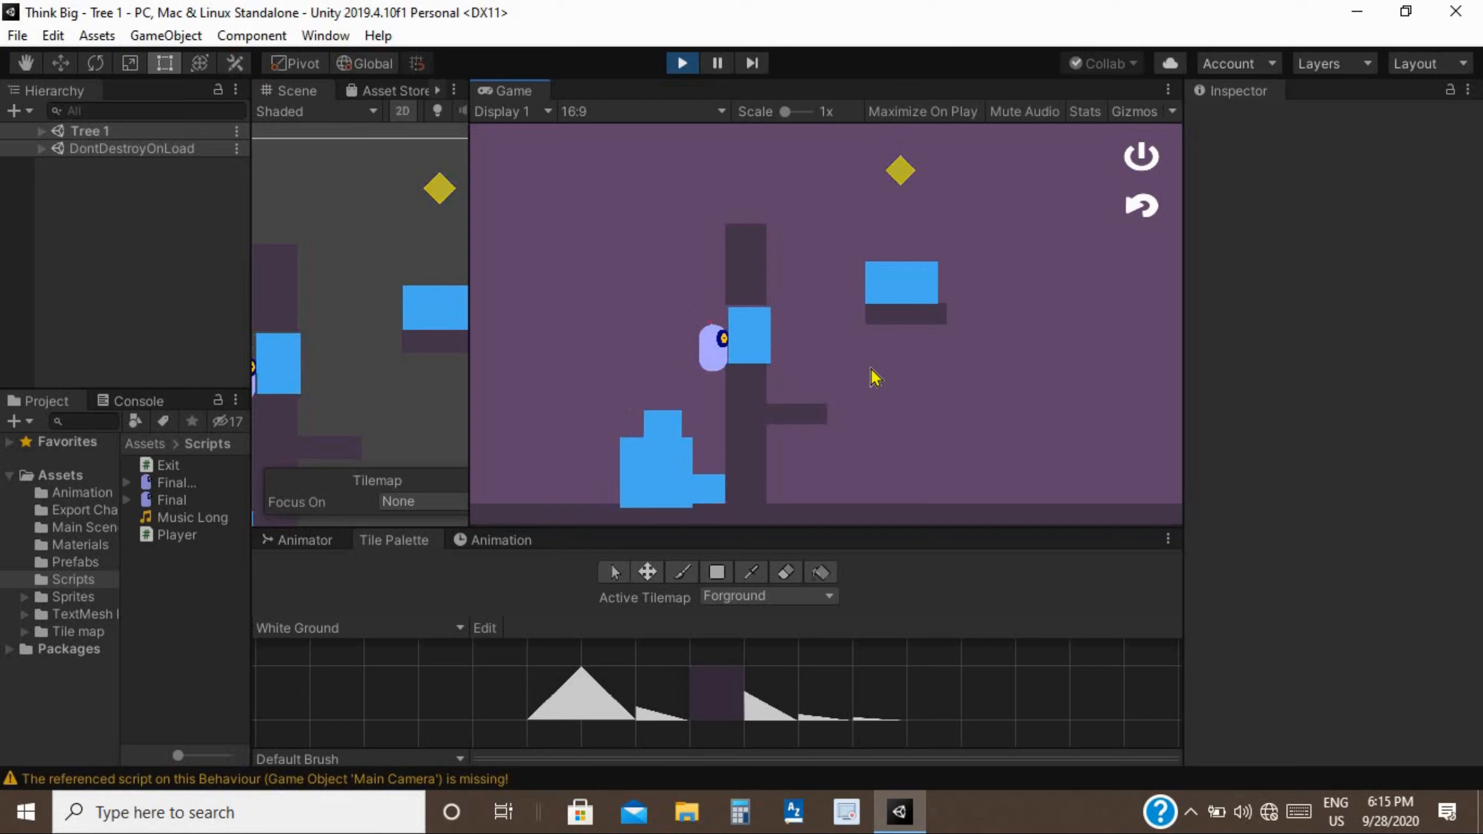
key(Left)
key(Right)
key(space)
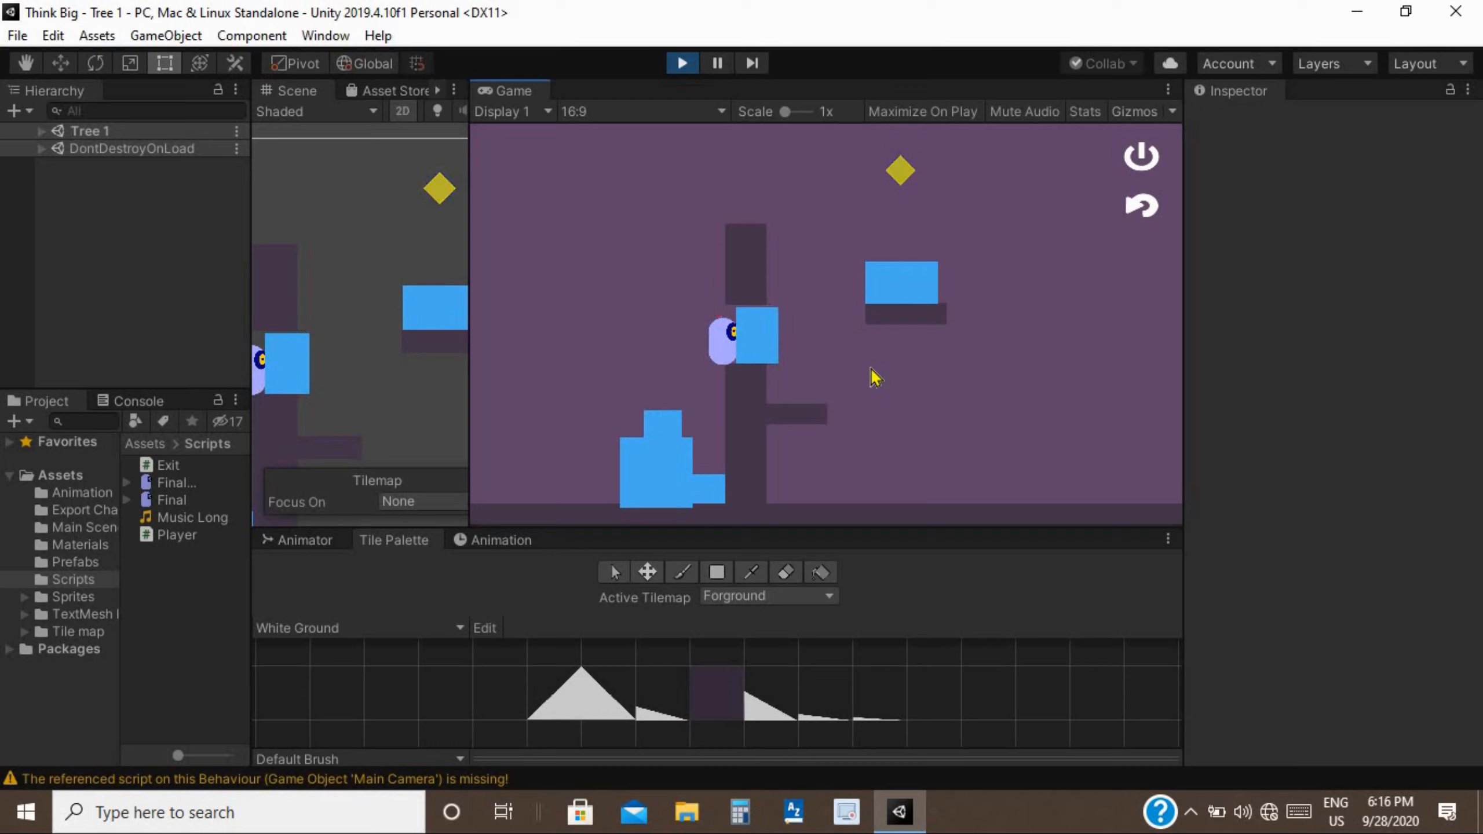
Collect the diamond and jump right across the pillars into the FakeBlocks 2 level.
key(Right)
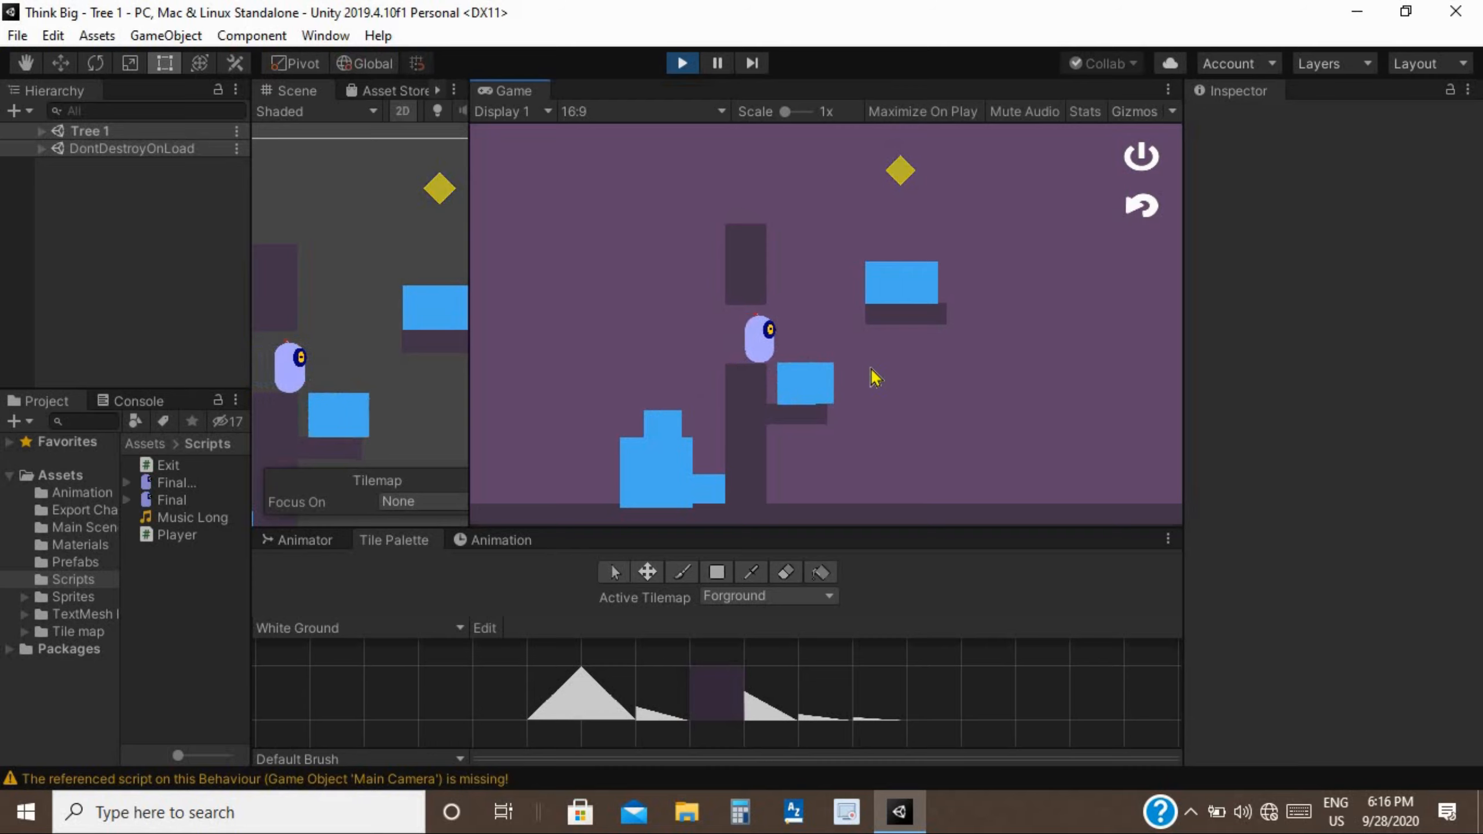
key(Right)
key(space)
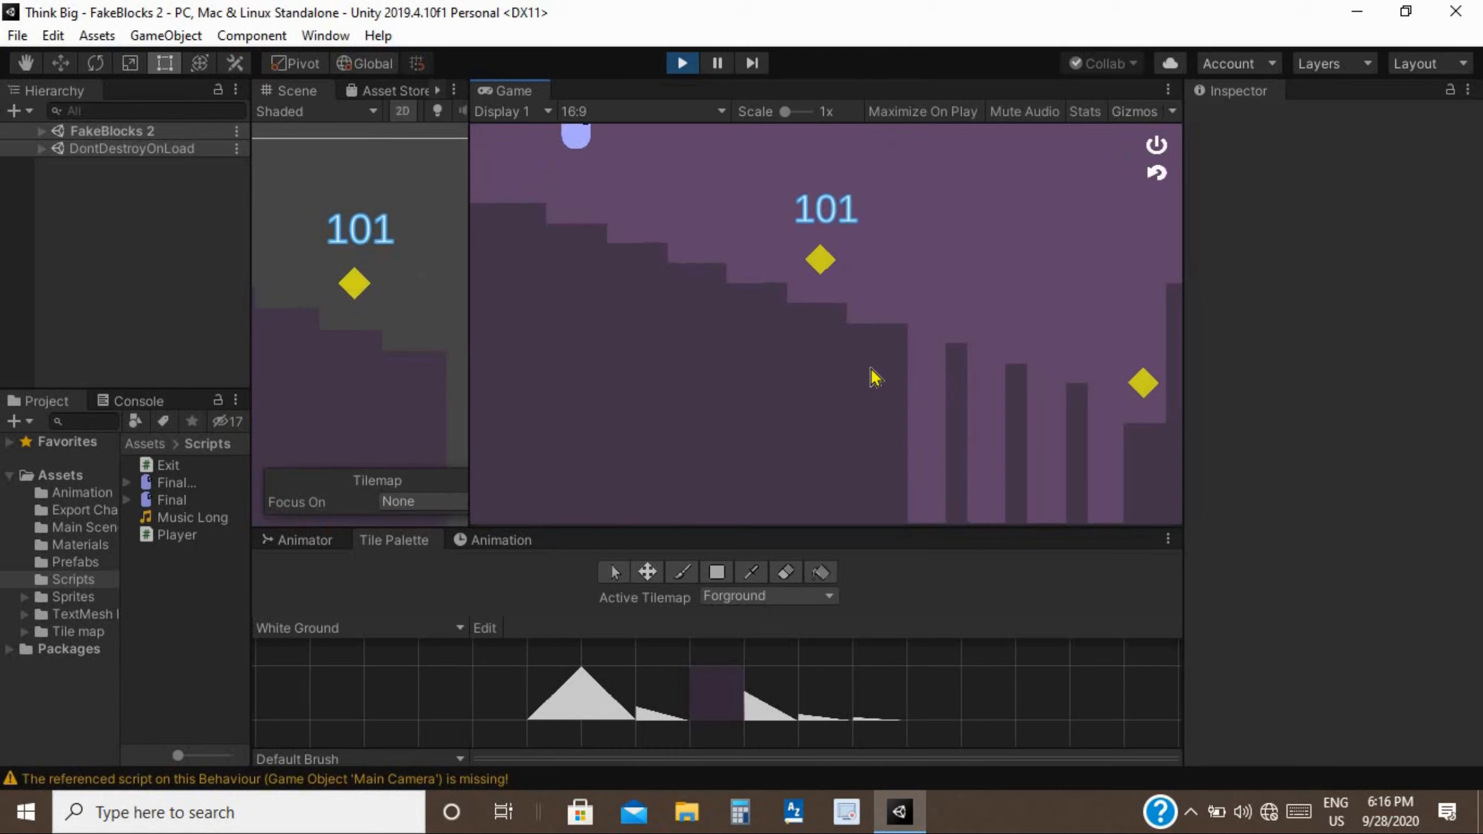
key(Right)
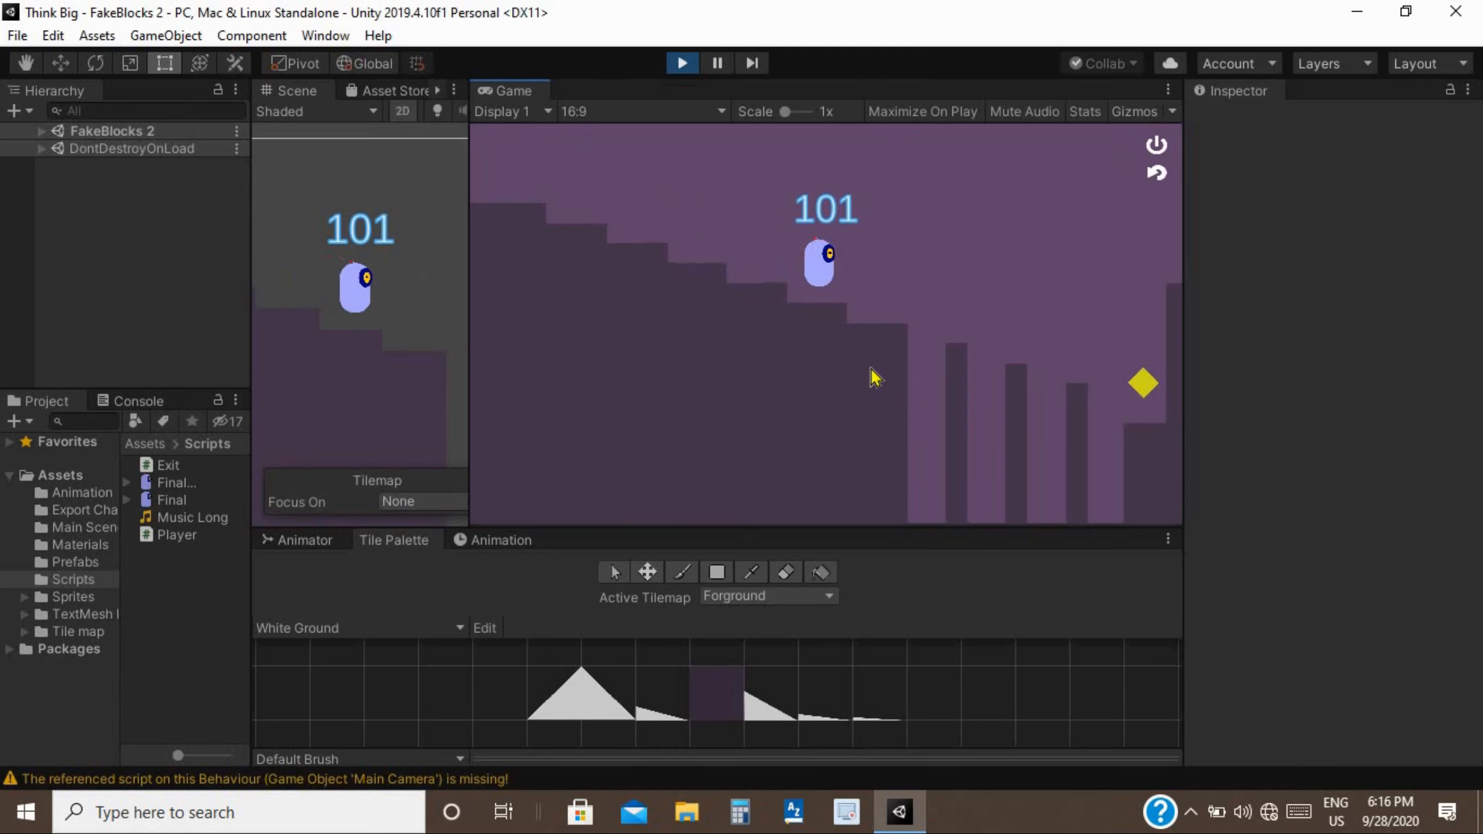
key(Right)
key(space)
key(Right)
key(space)
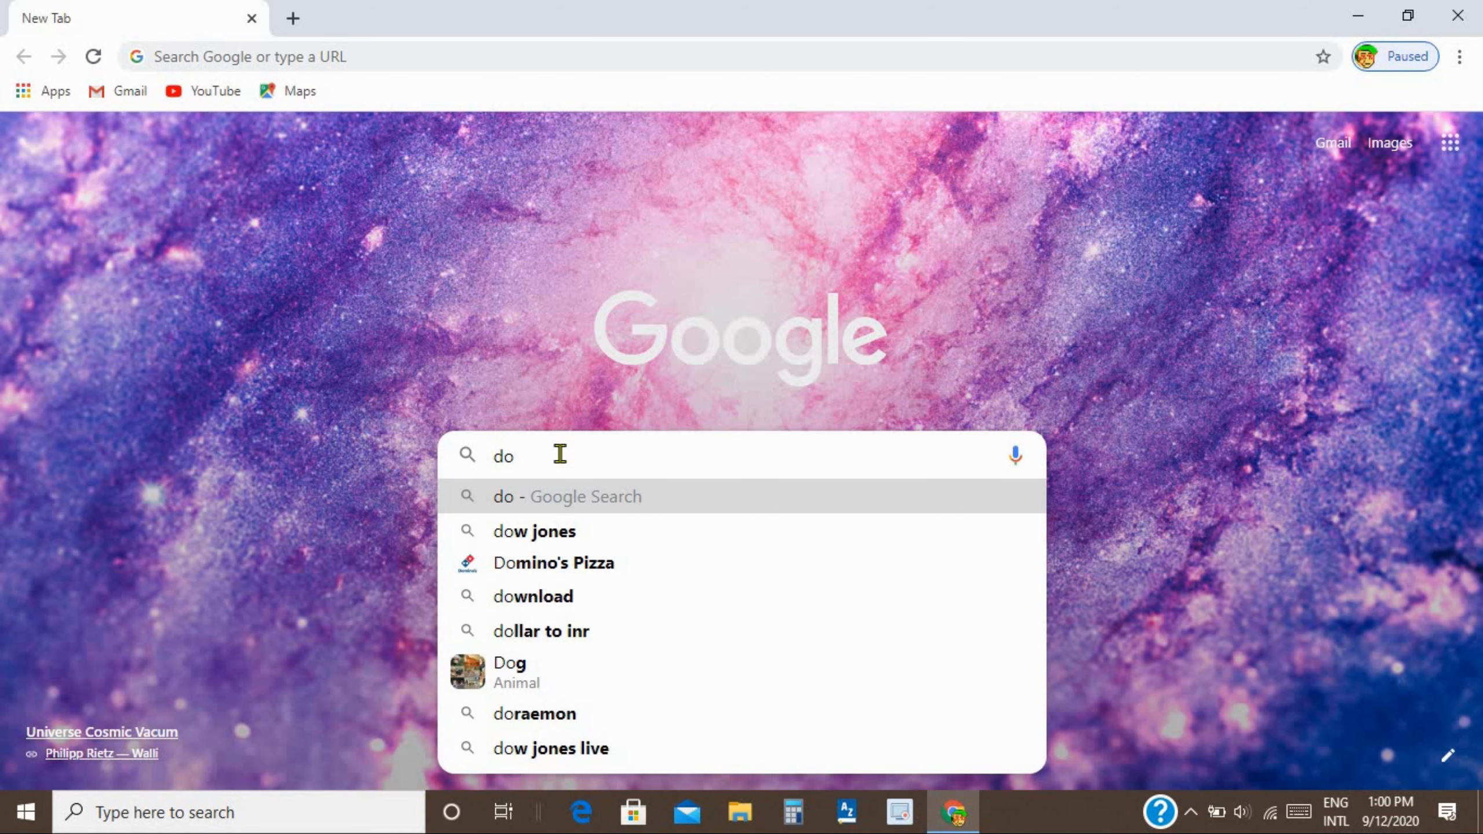
Go to the store.unity.com/download page and scroll to the terms.
text(wn)
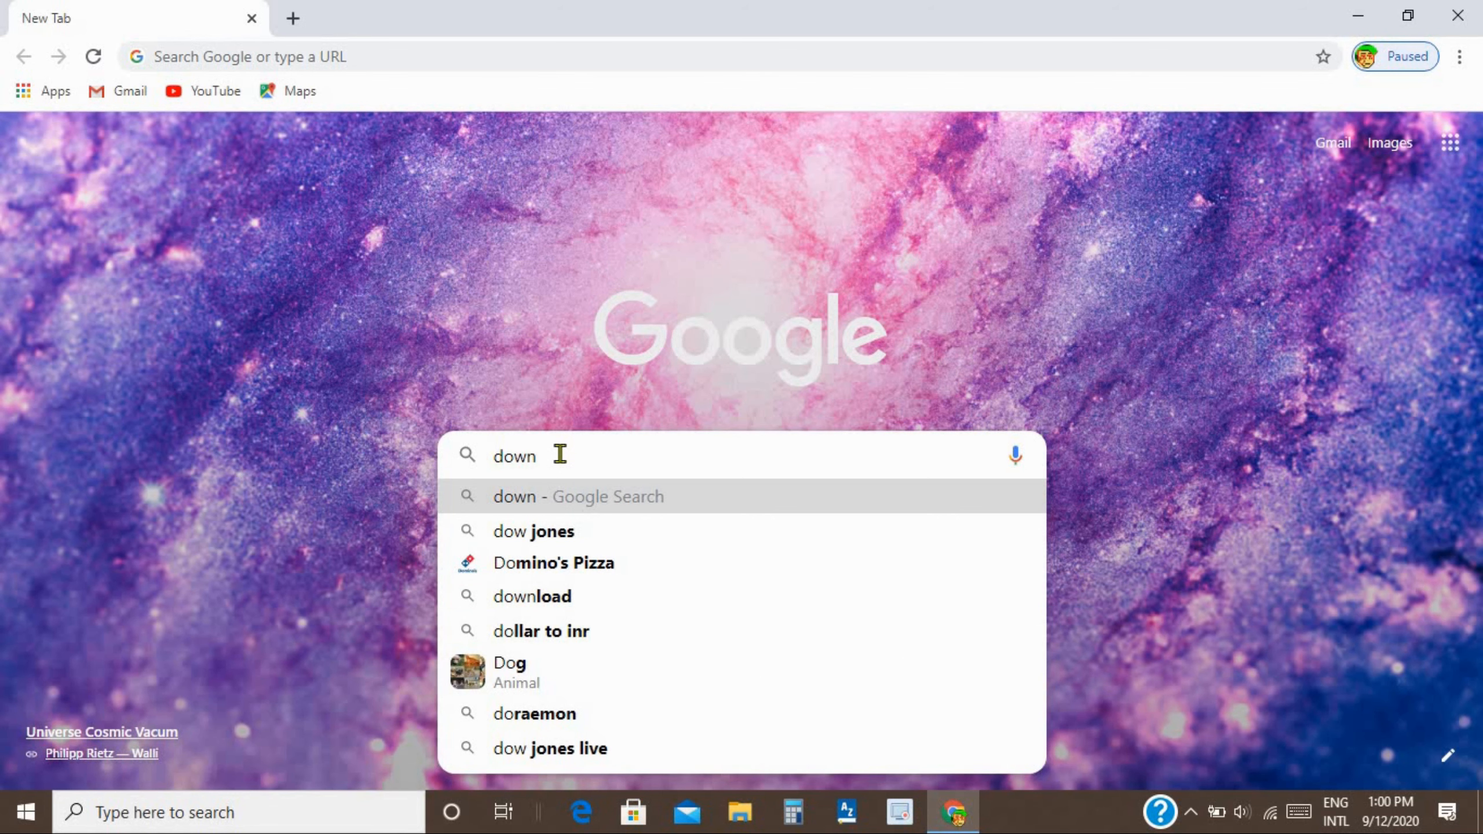
text(load)
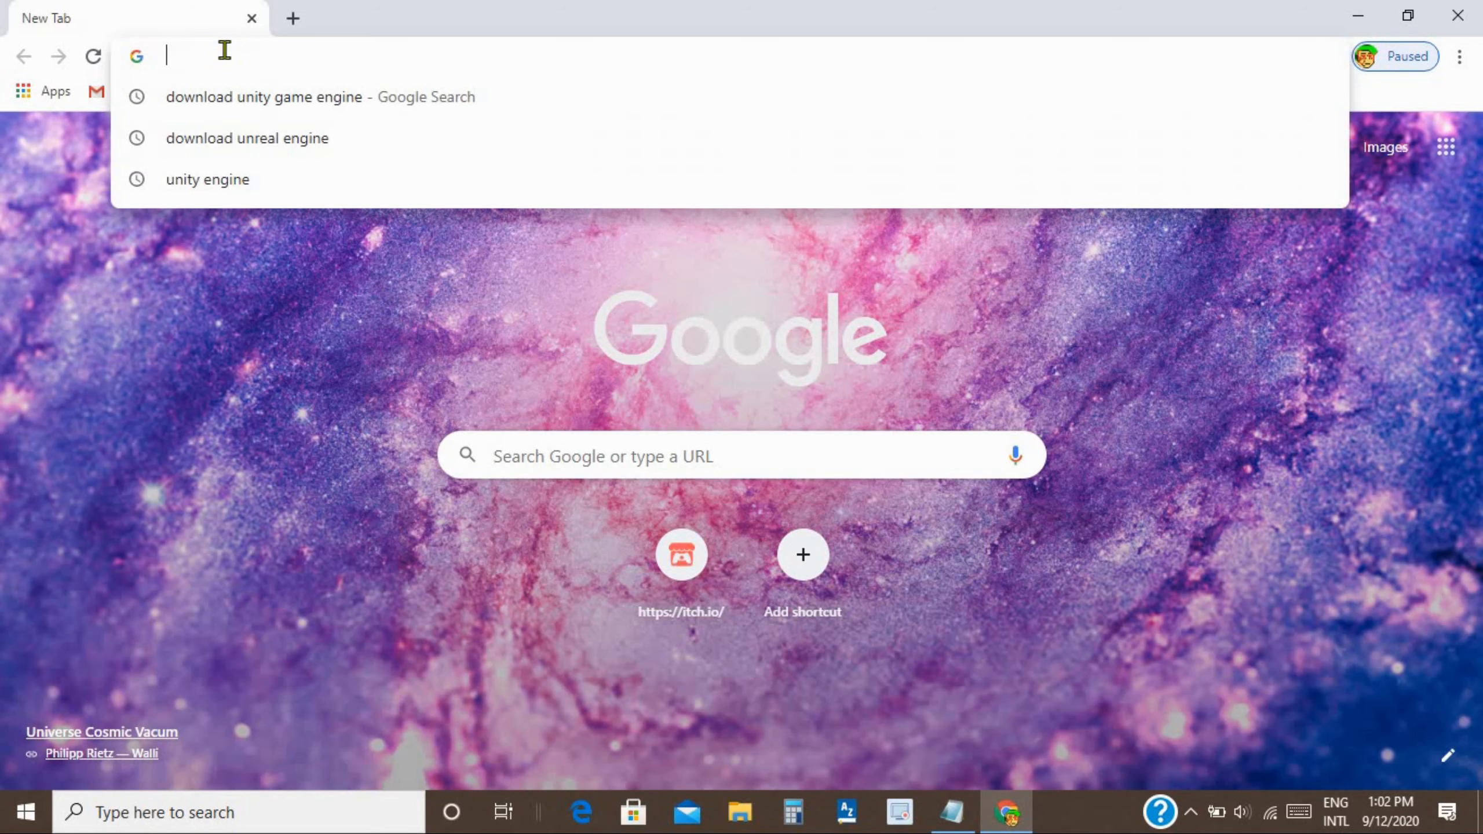
text(//store.unity.com/download)
click(324, 96)
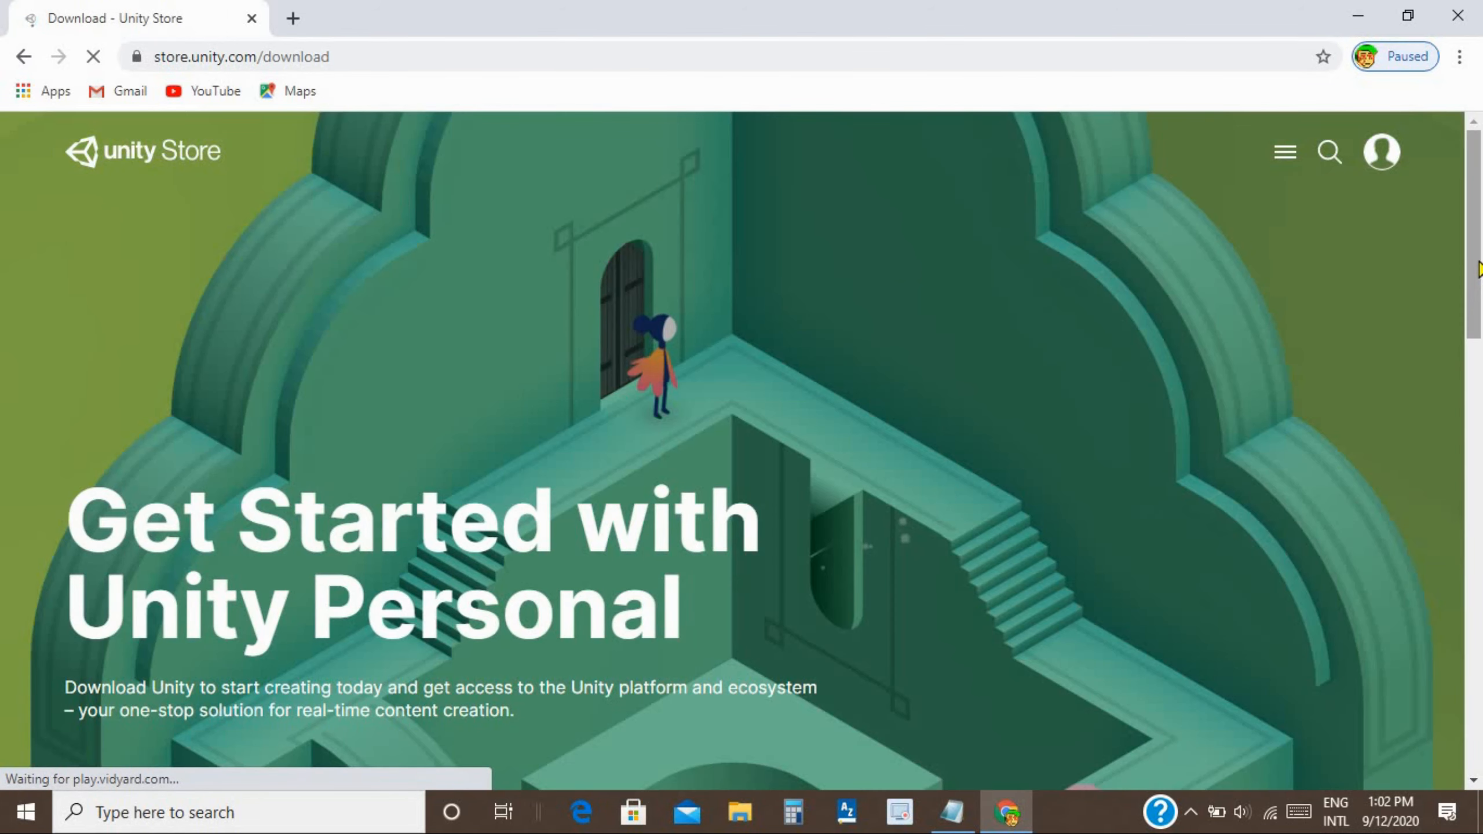
drag(1477, 298, 1478, 537)
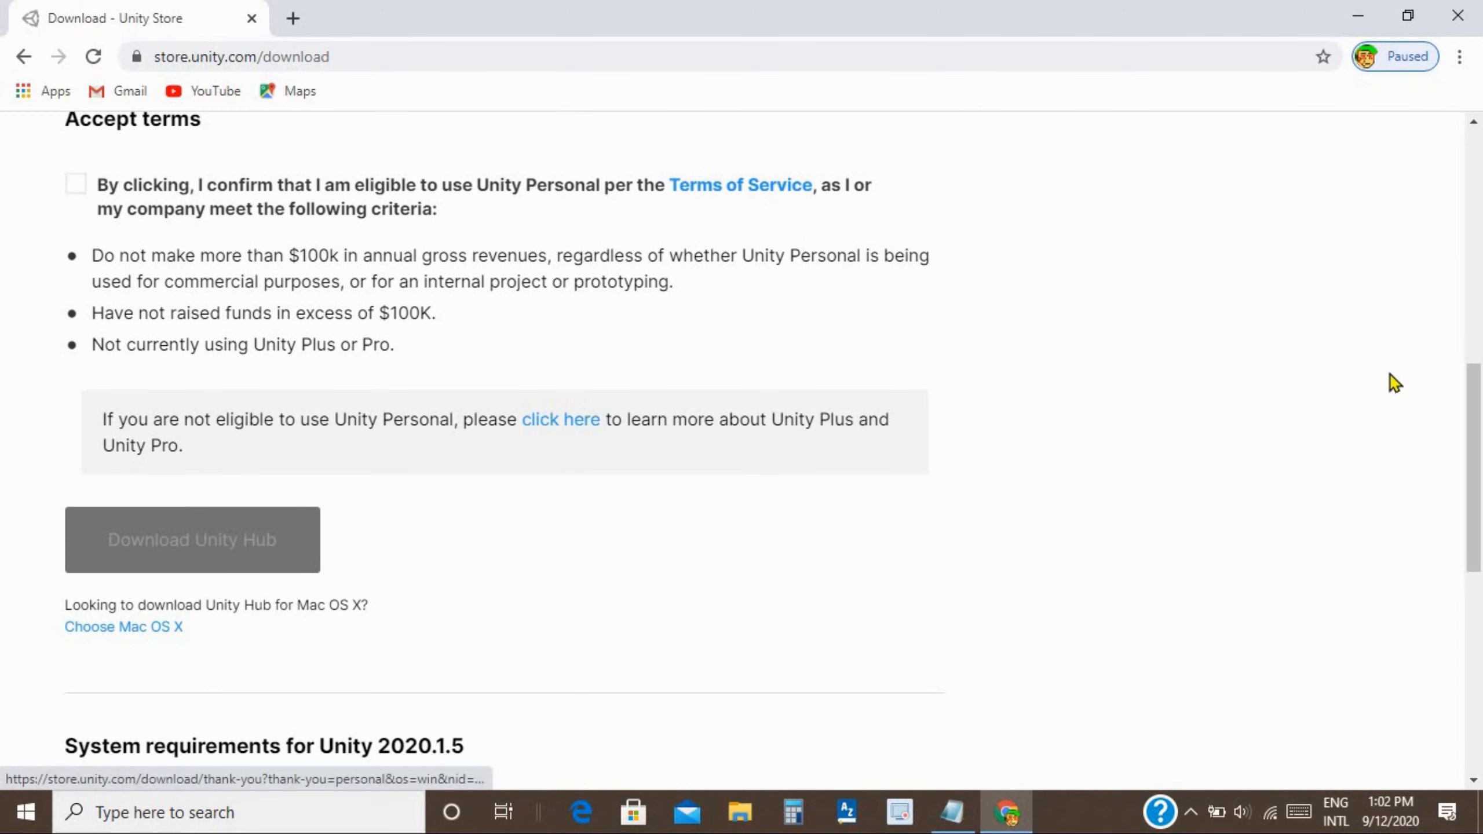
drag(1477, 383, 1477, 317)
Accept the Unity Personal eligibility terms and download the Unity Hub installer.
click(76, 413)
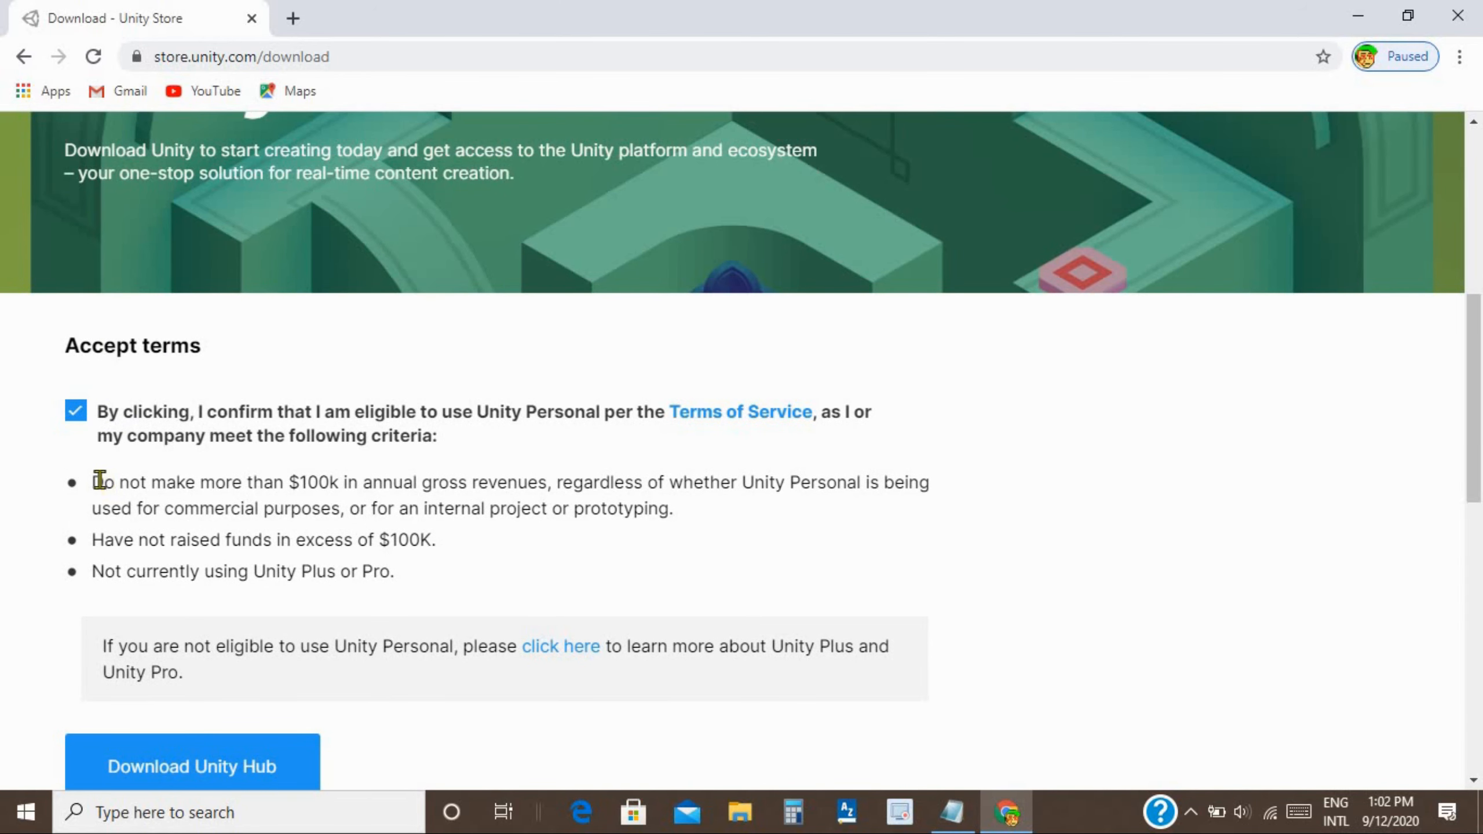
drag(99, 480, 661, 533)
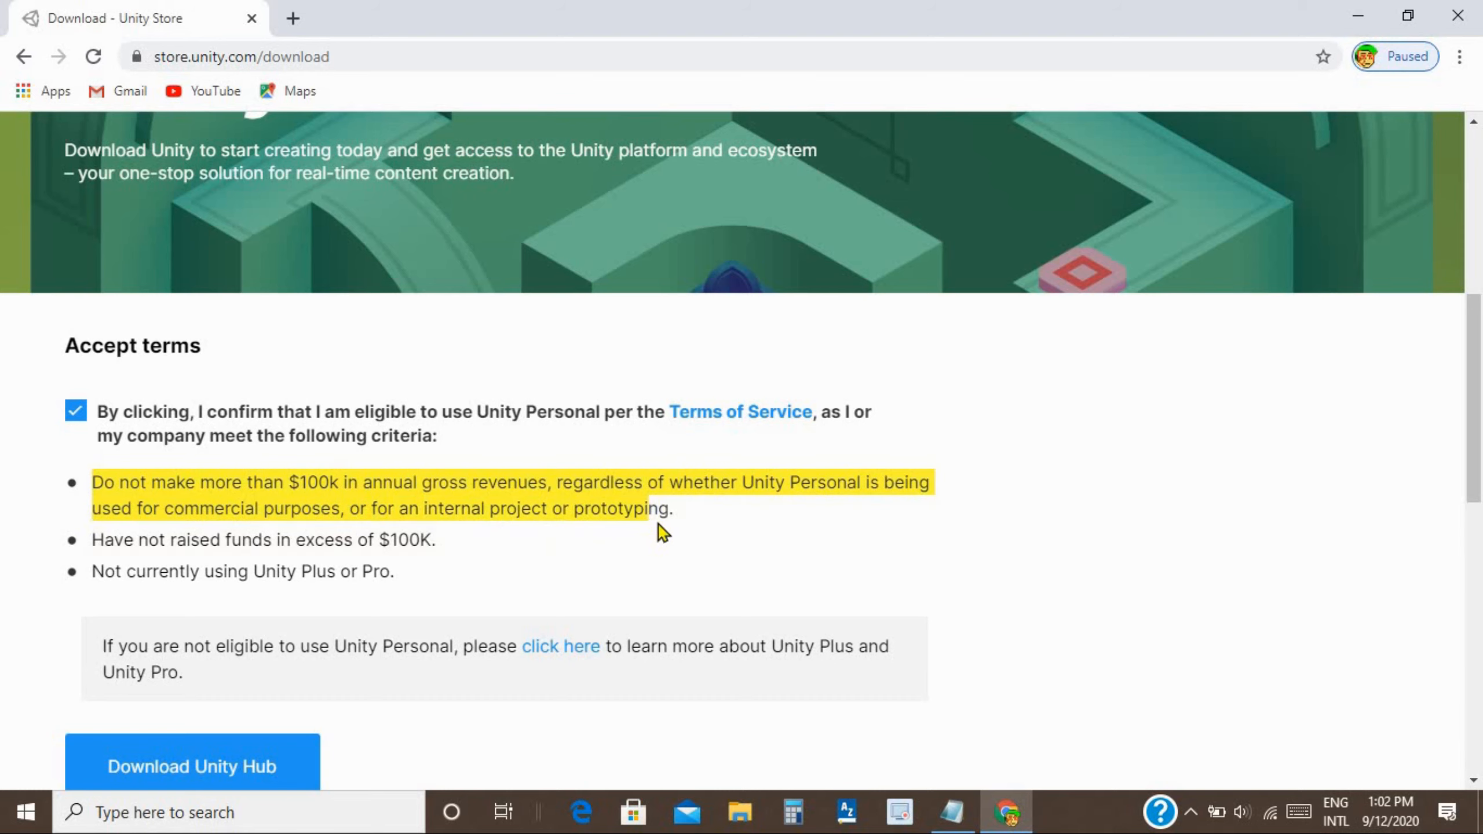
drag(94, 546, 438, 543)
drag(95, 581, 413, 584)
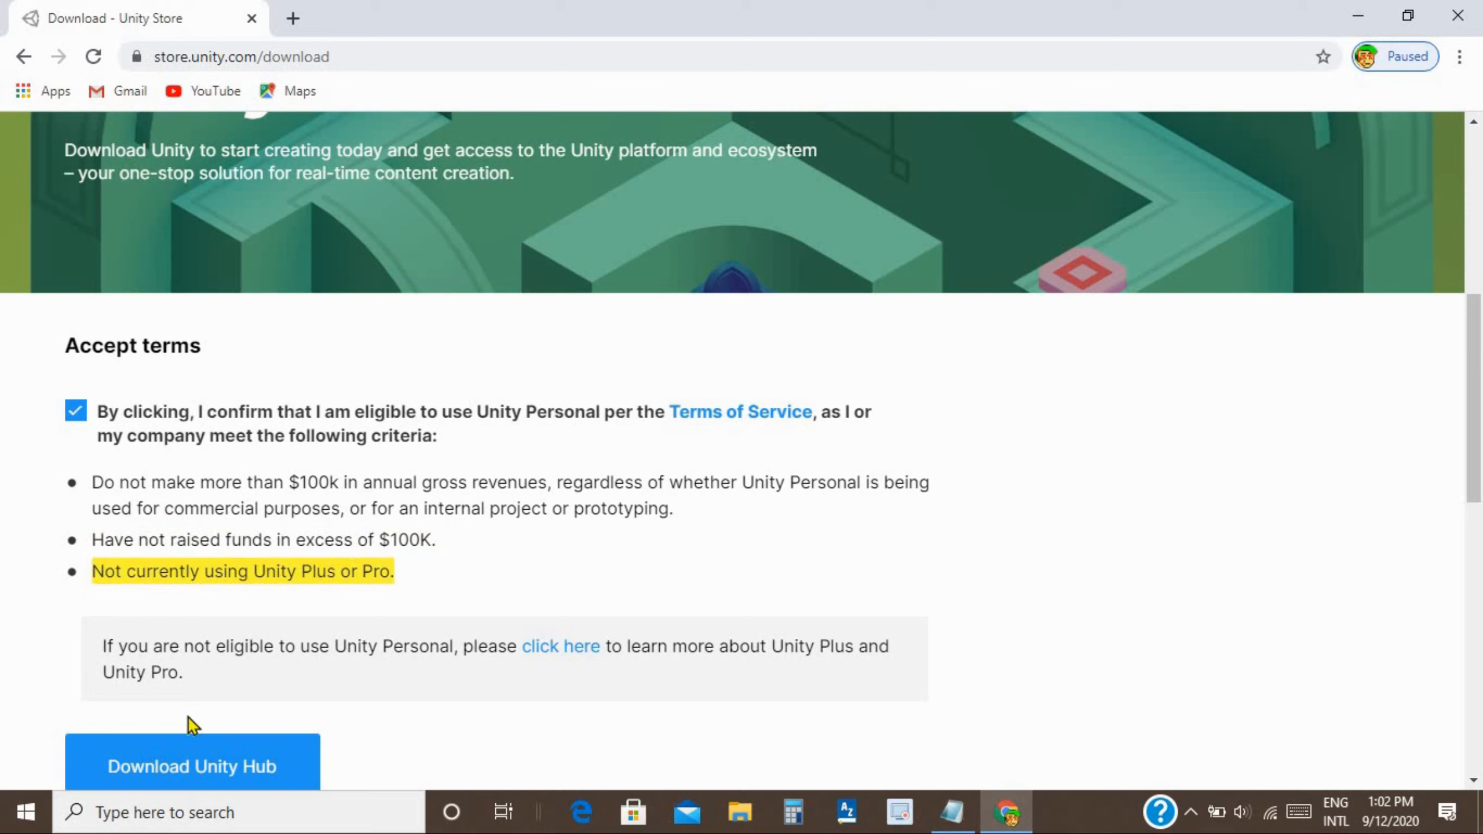
click(228, 762)
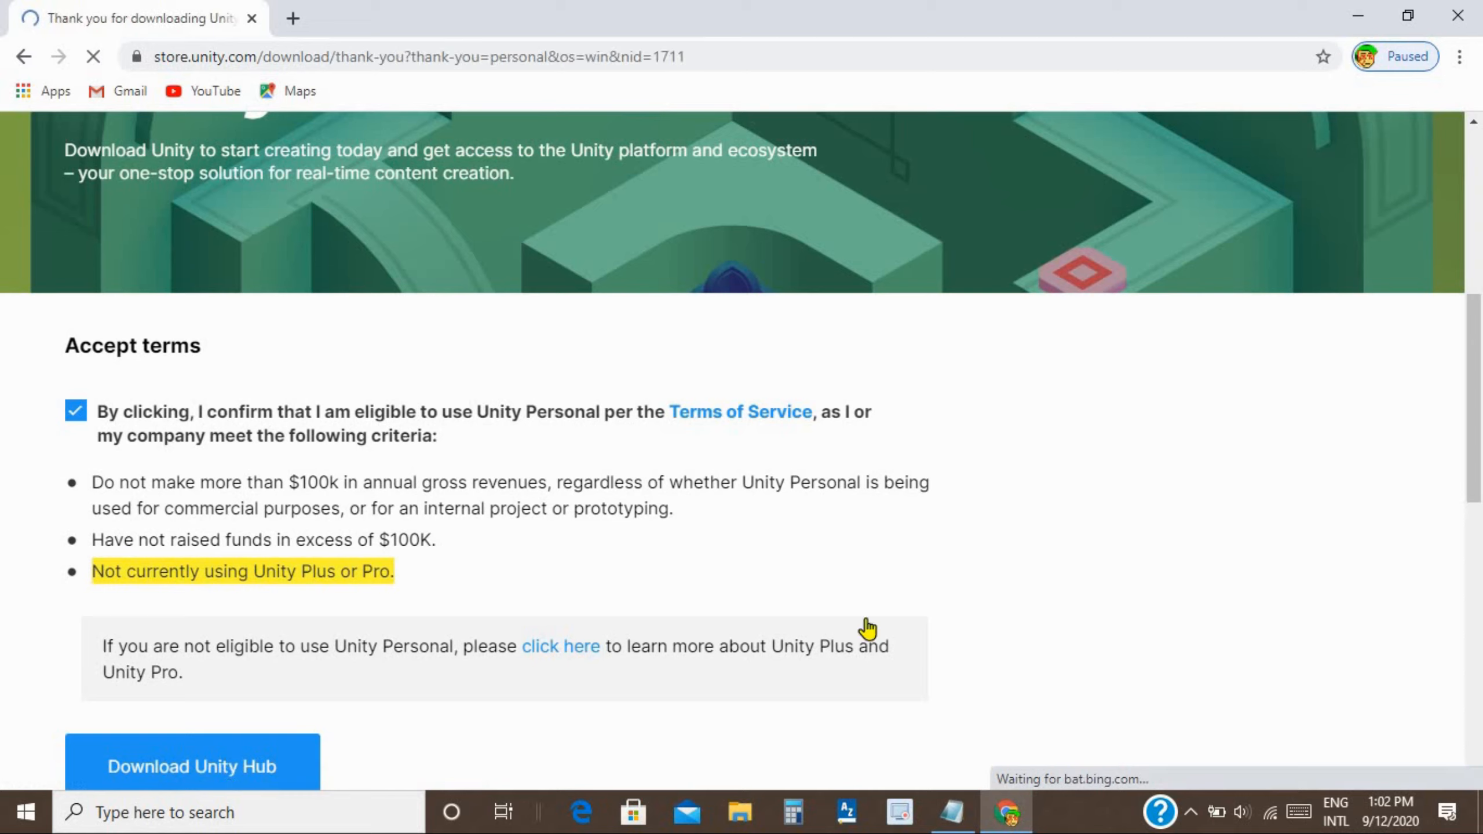
click(223, 765)
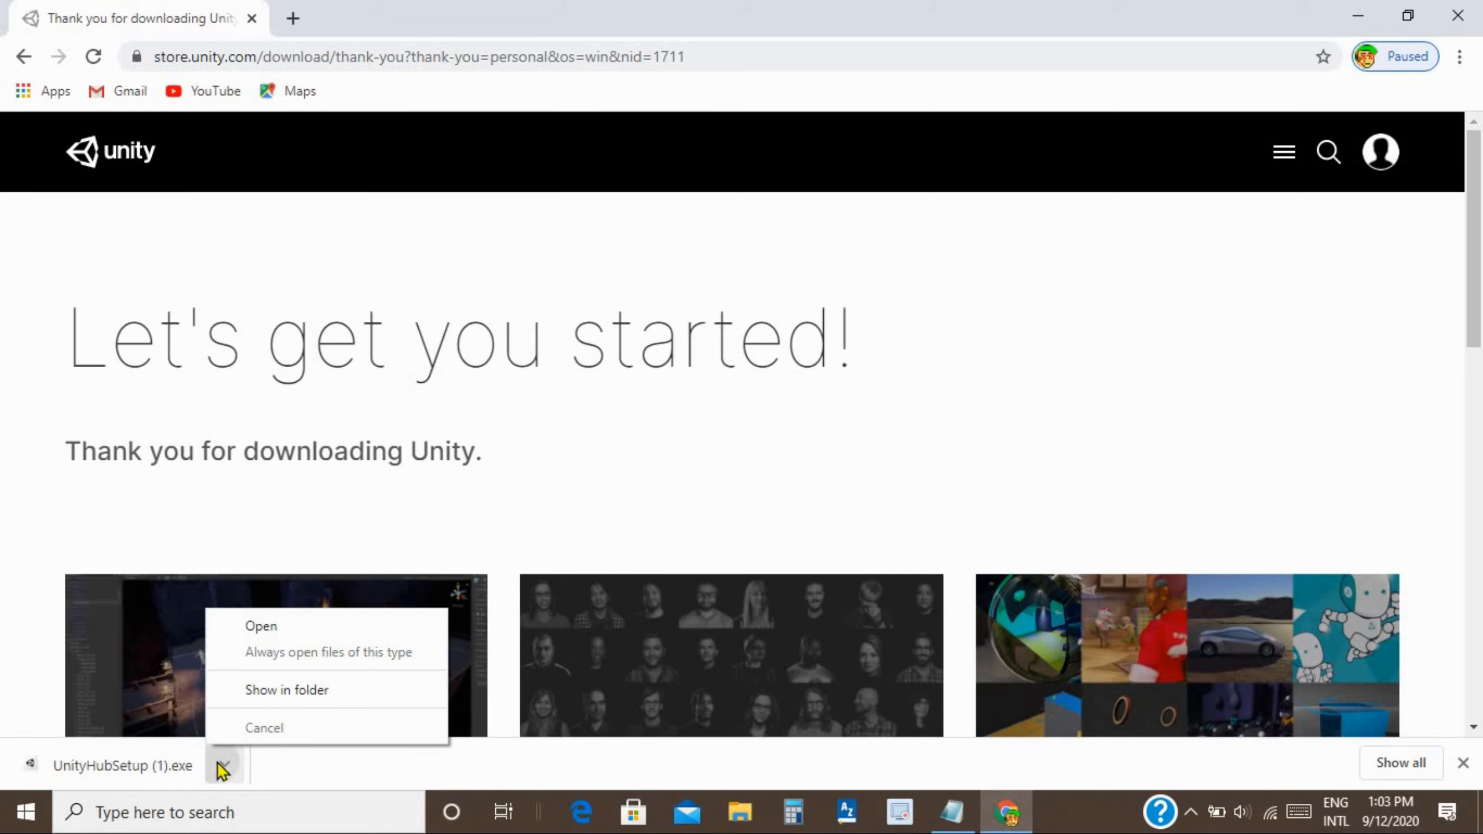
Run UnityHubSetup as administrator, install to C:\Program Files\Unity Hub, and launch the Hub.
click(287, 690)
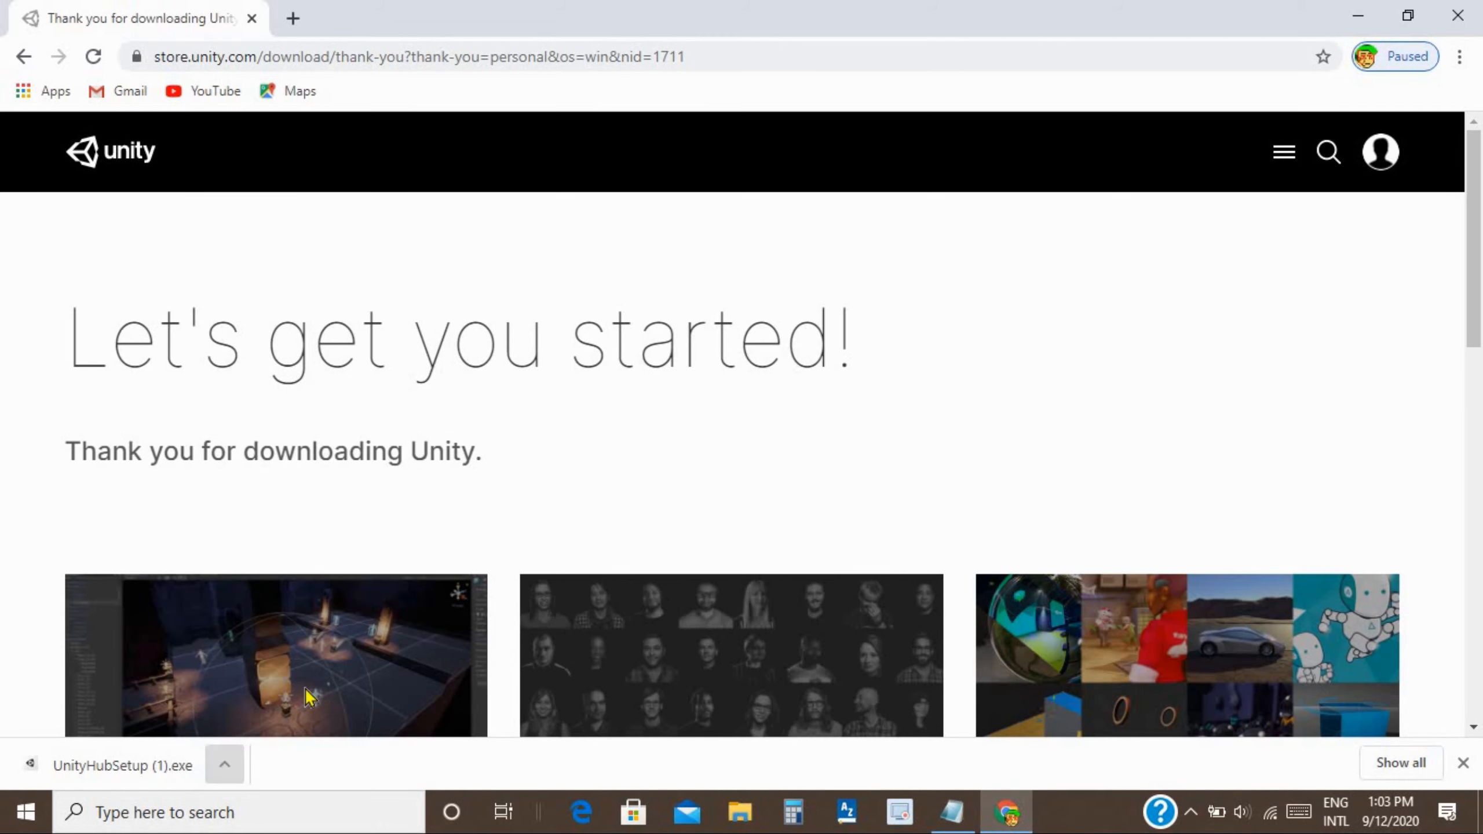
right_click(826, 488)
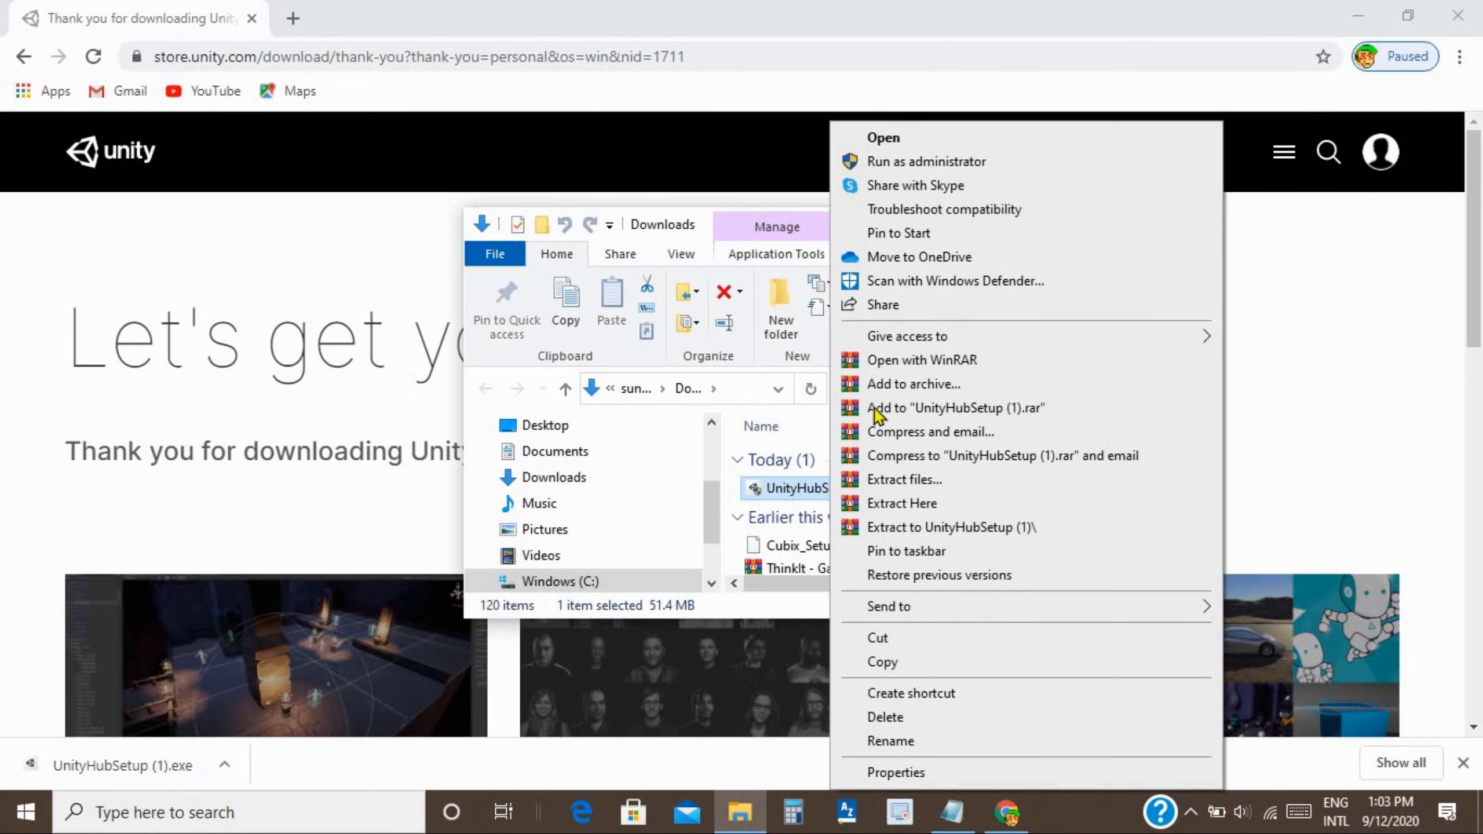
click(973, 160)
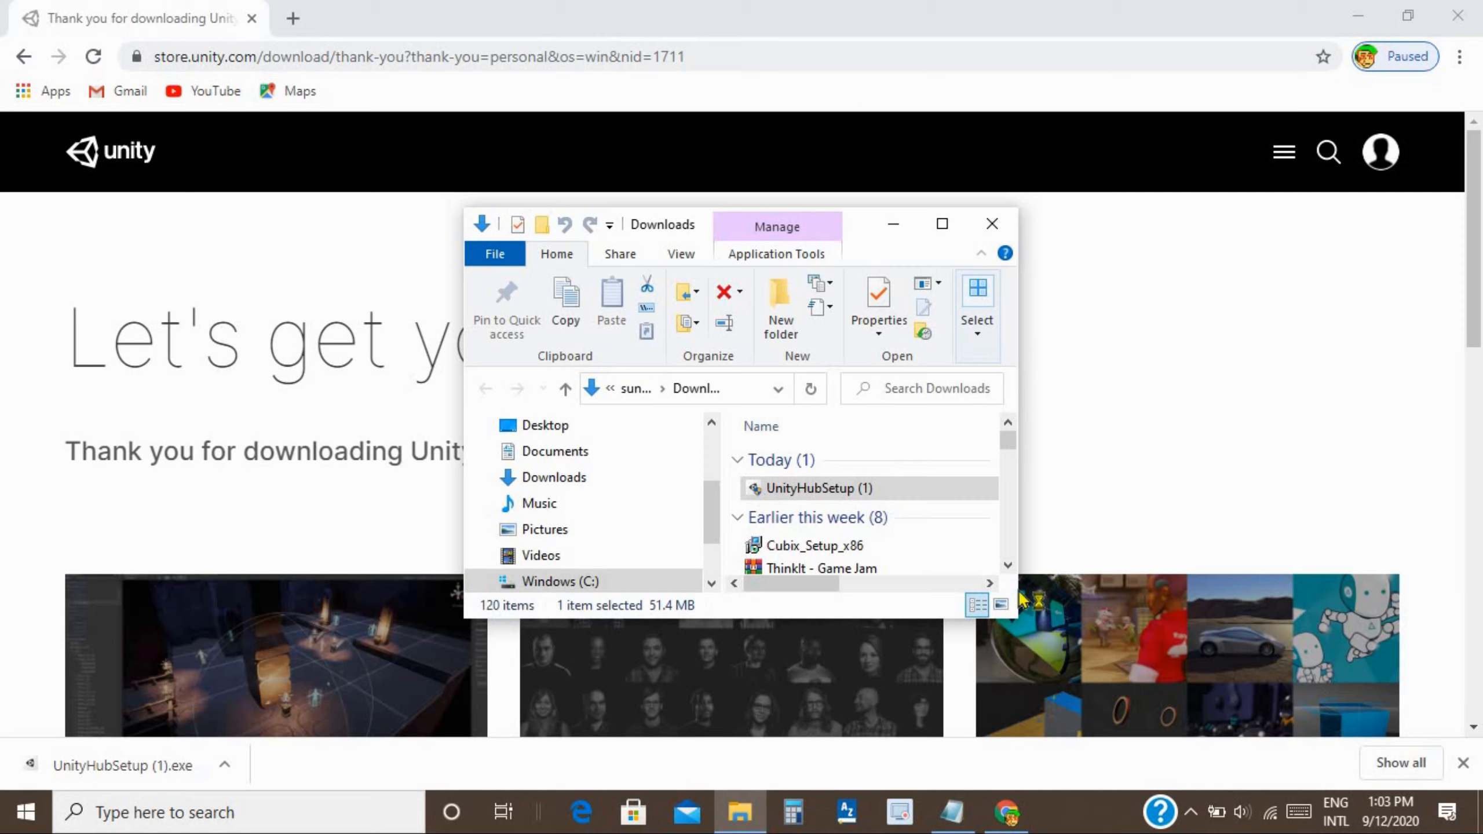
click(855, 580)
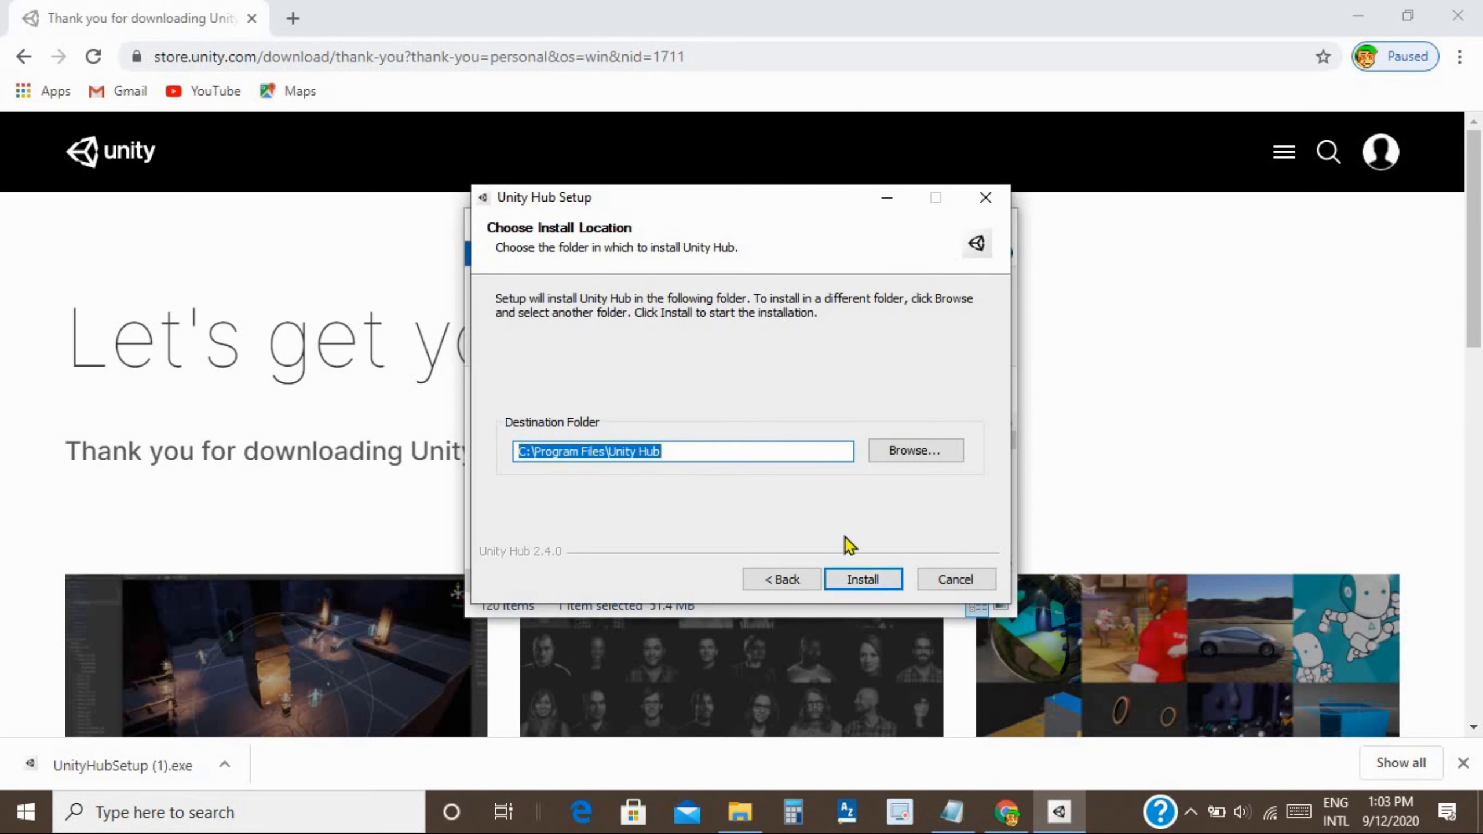
click(867, 581)
click(703, 475)
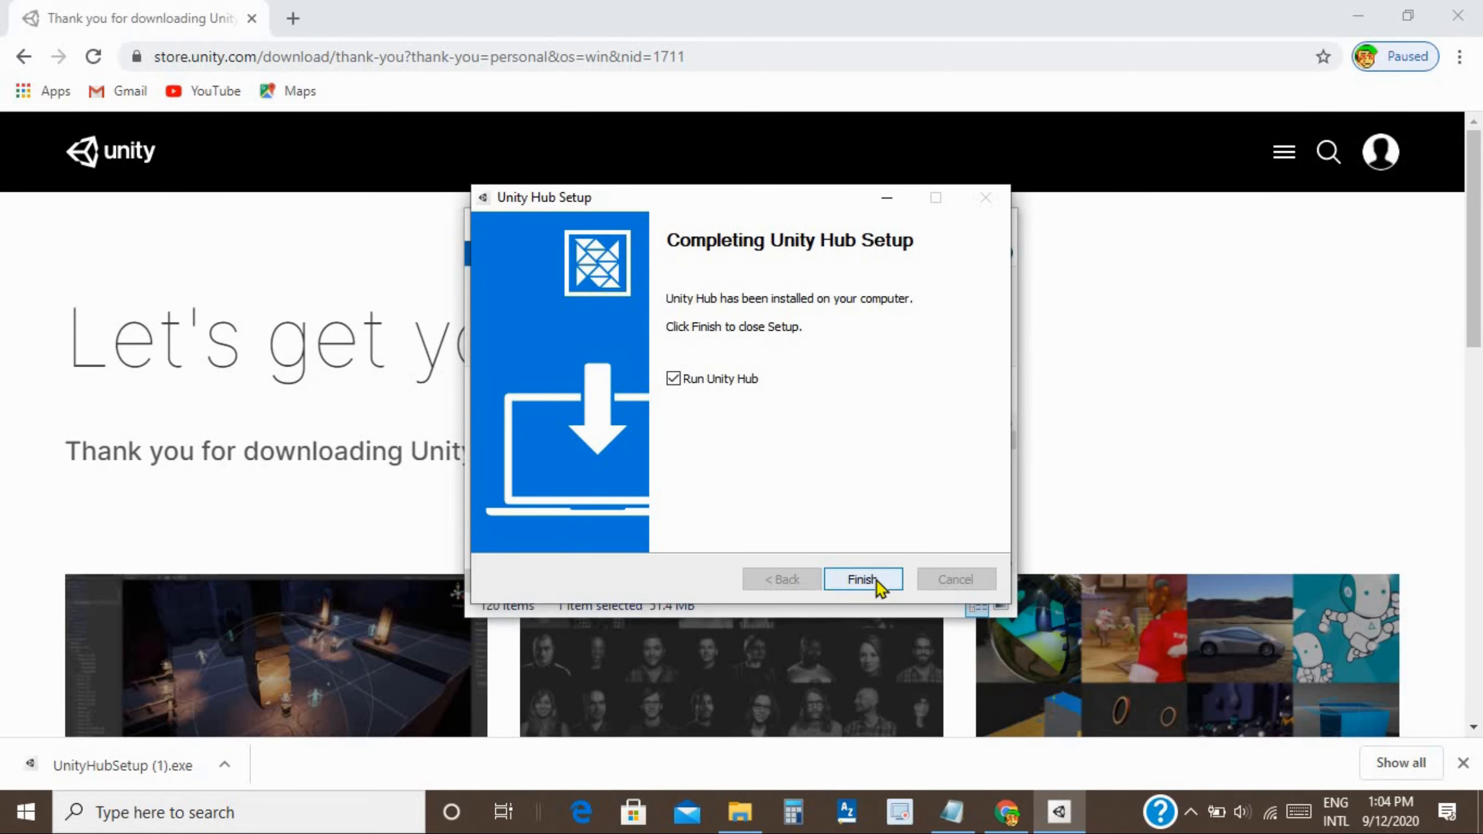
click(879, 583)
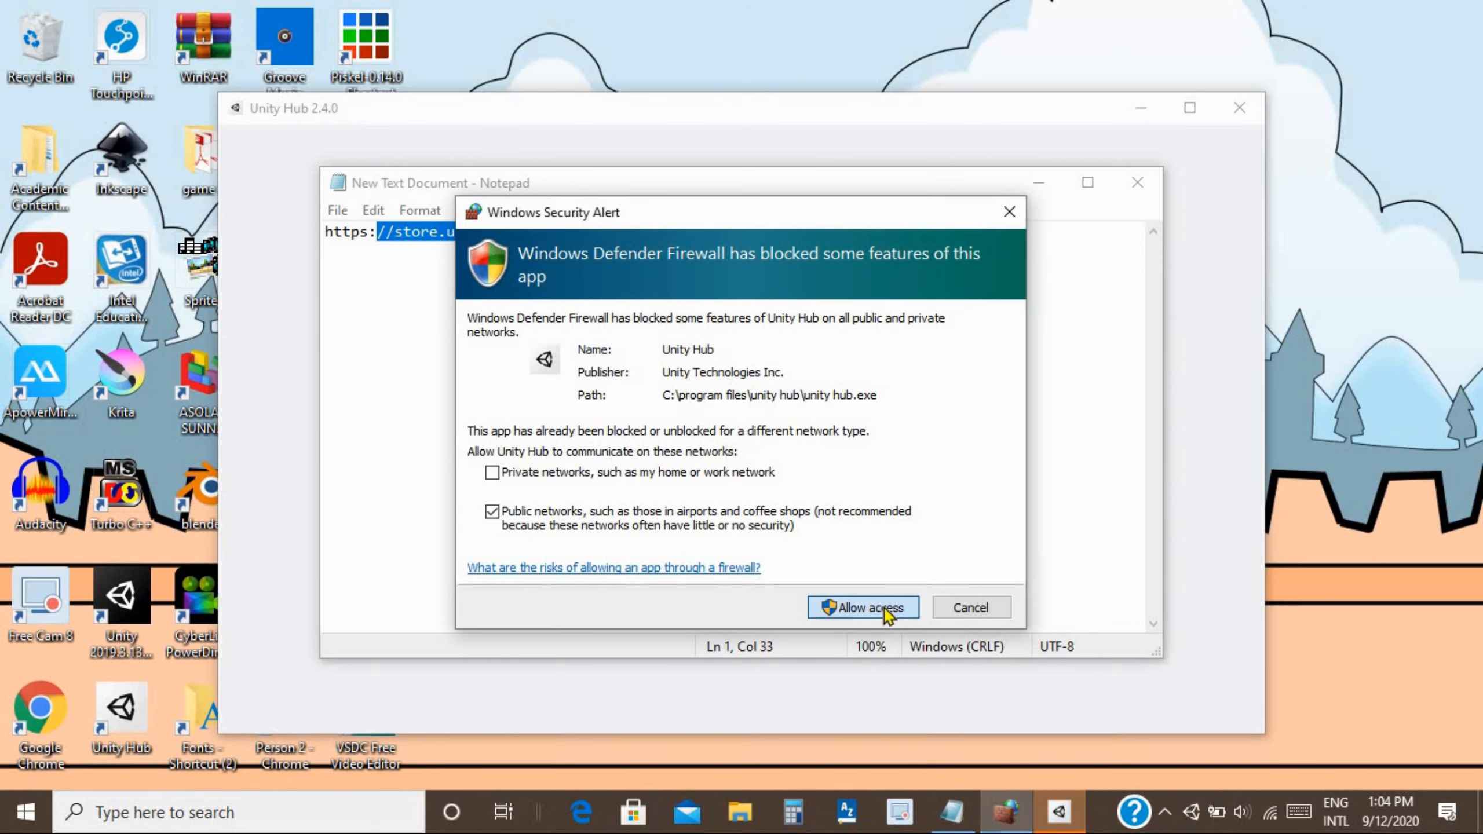
Allow Unity Hub through the firewall, close Notepad, and bring up the Hub sign-in window.
click(863, 607)
click(1137, 183)
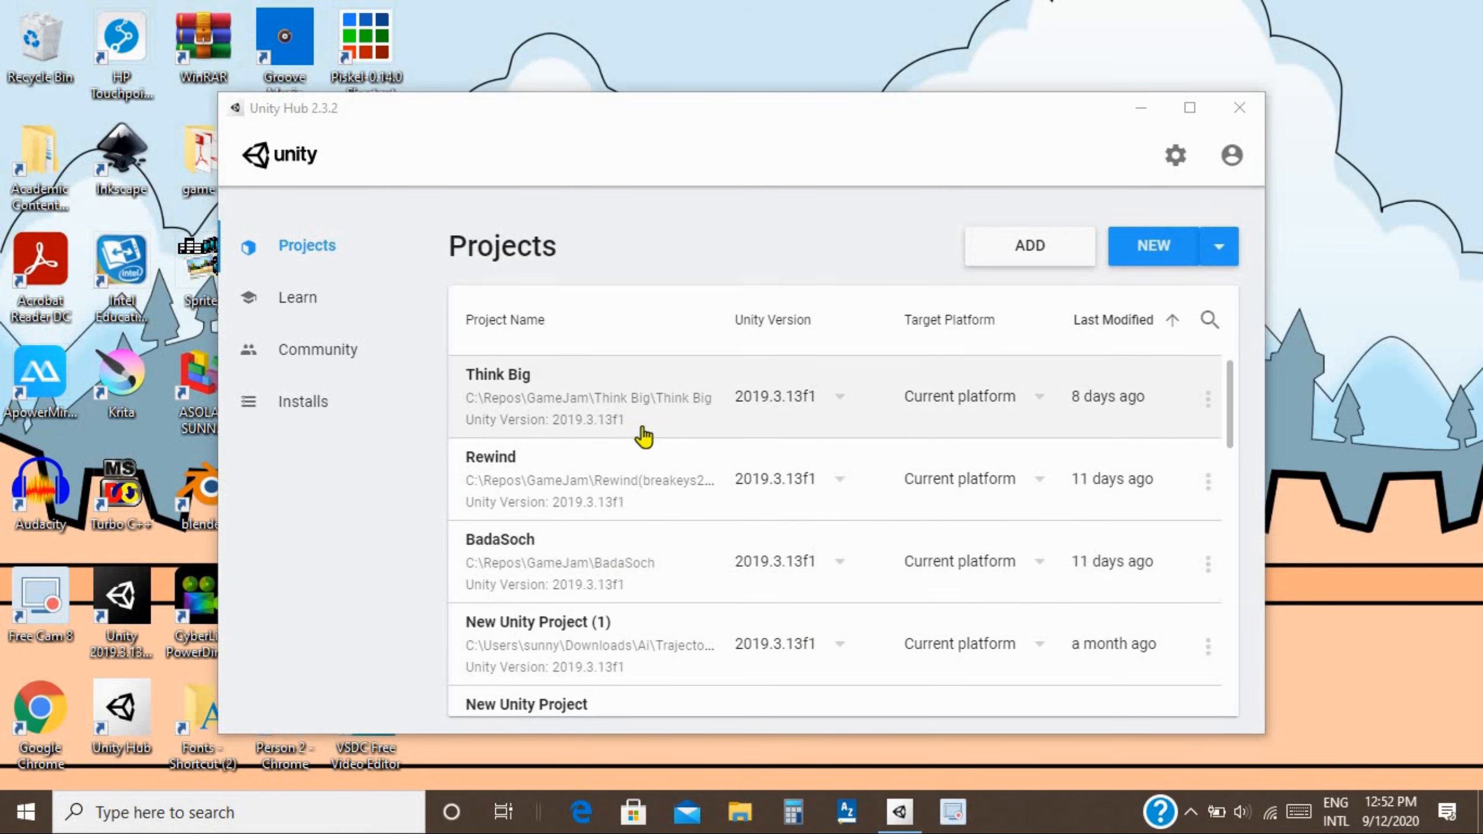
click(1233, 159)
click(1090, 427)
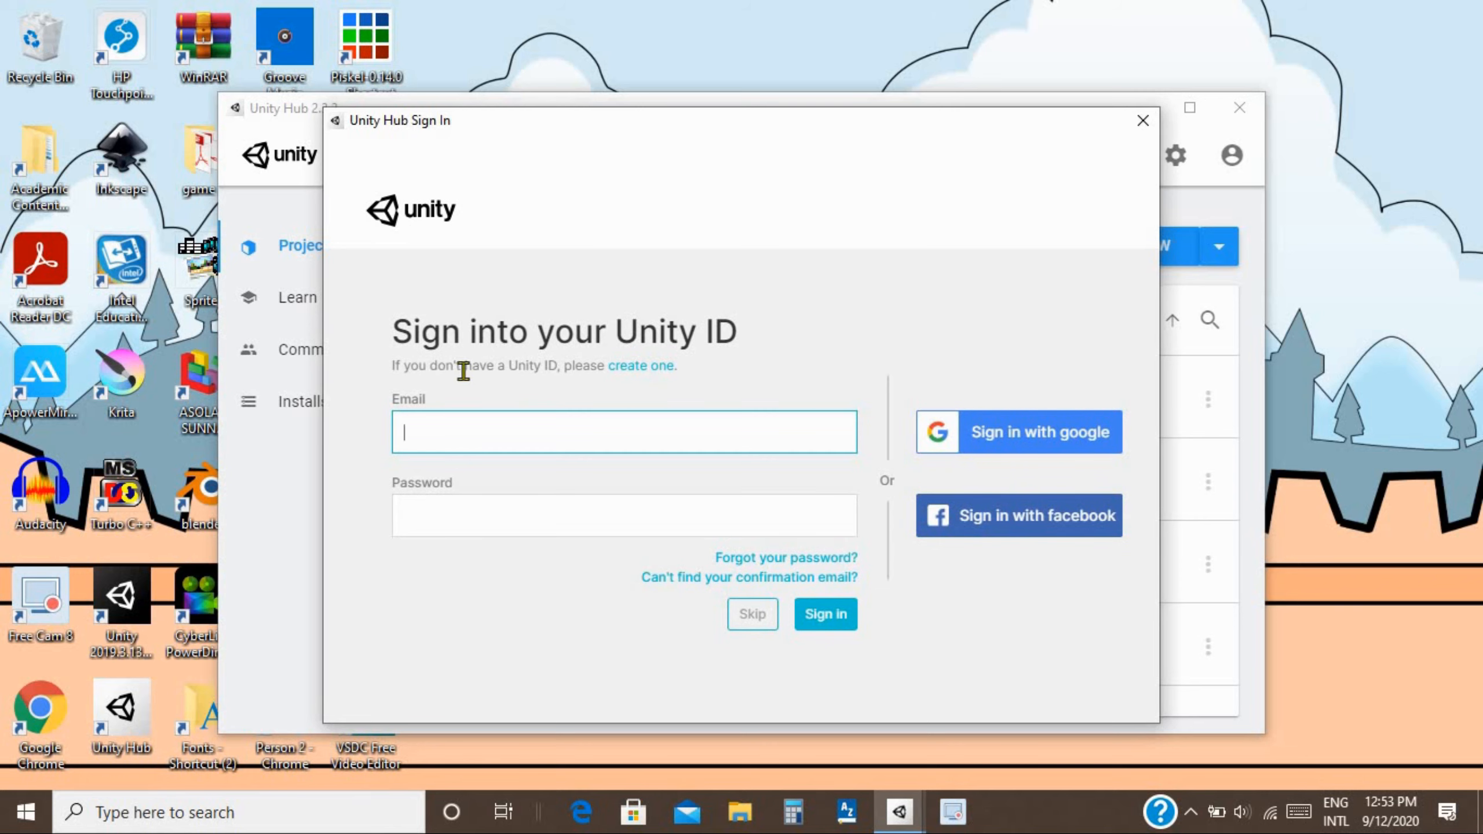
Sign in with a Google account, entering its e-mail and password, and allow Unity access.
click(1005, 447)
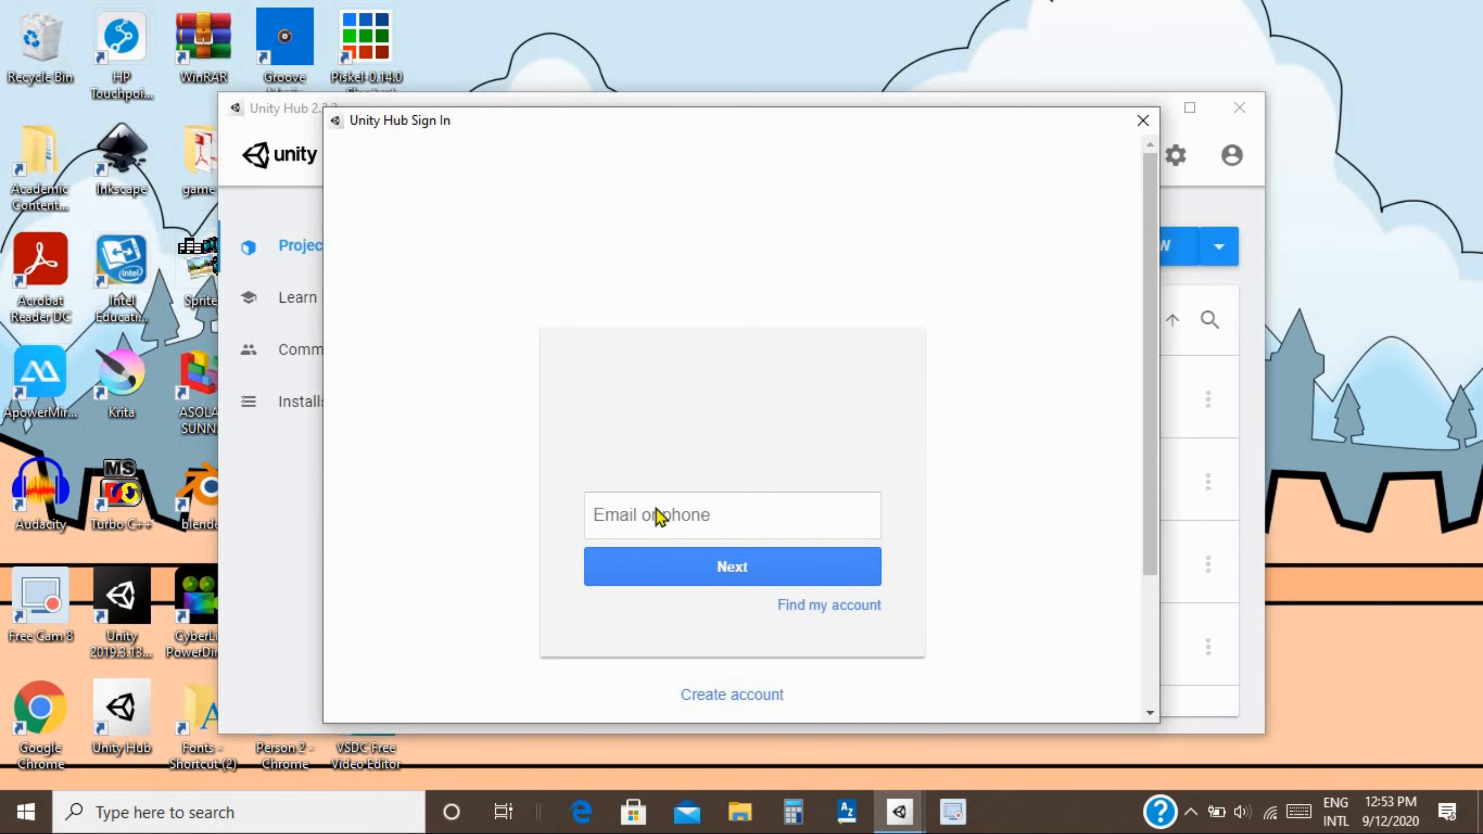
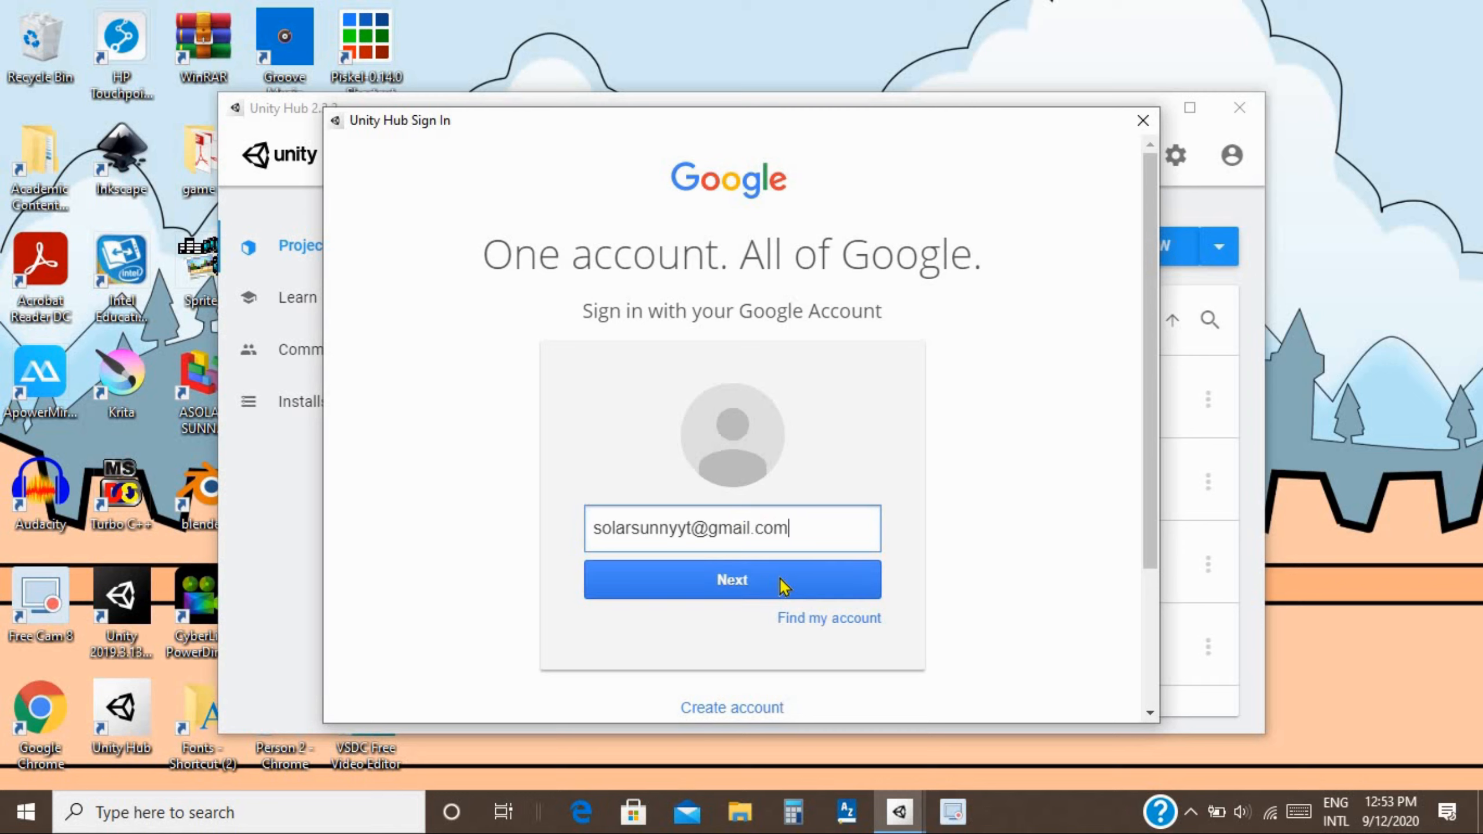
click(782, 583)
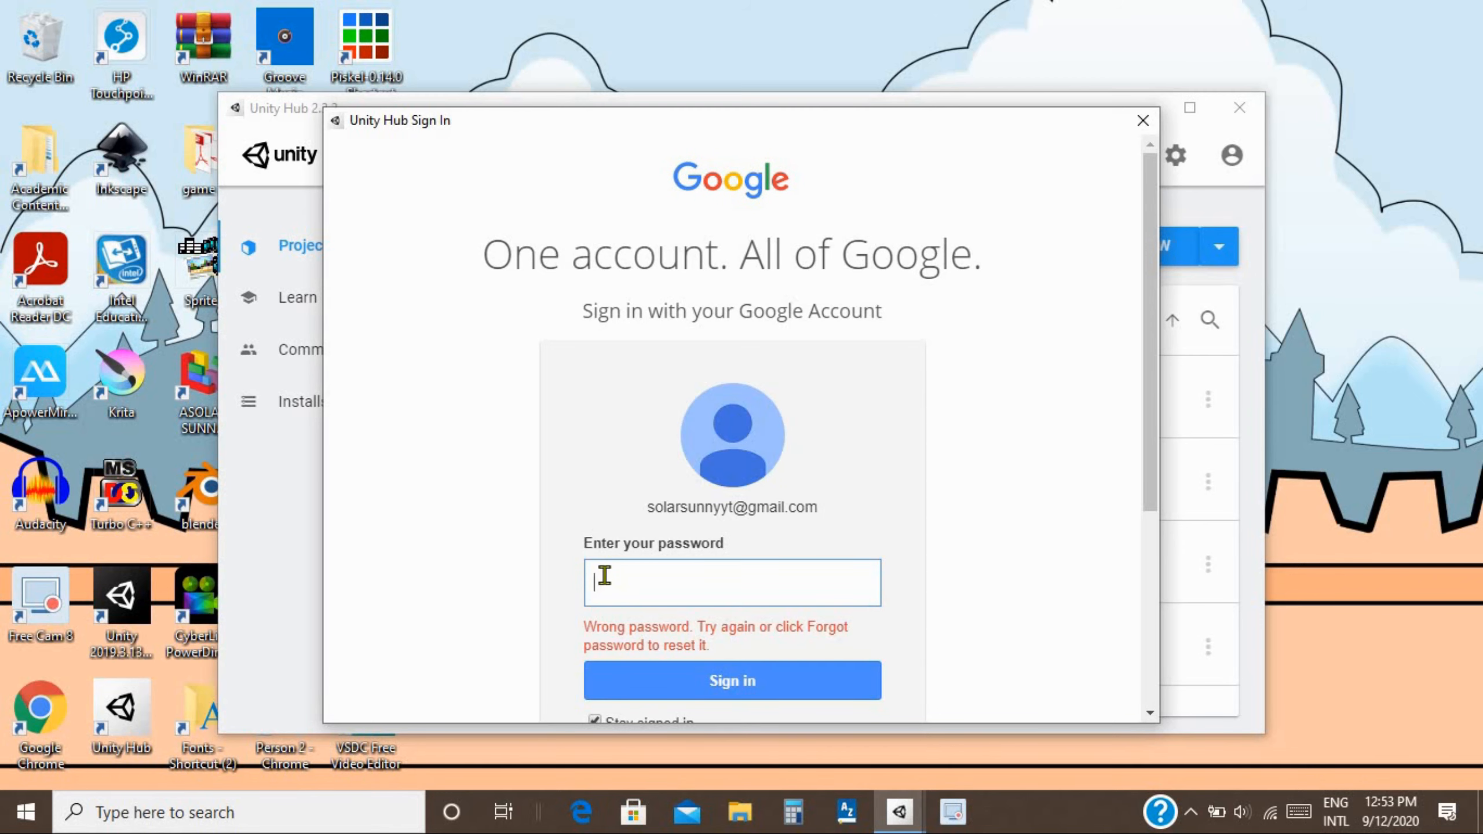
text(•••••)
click(671, 672)
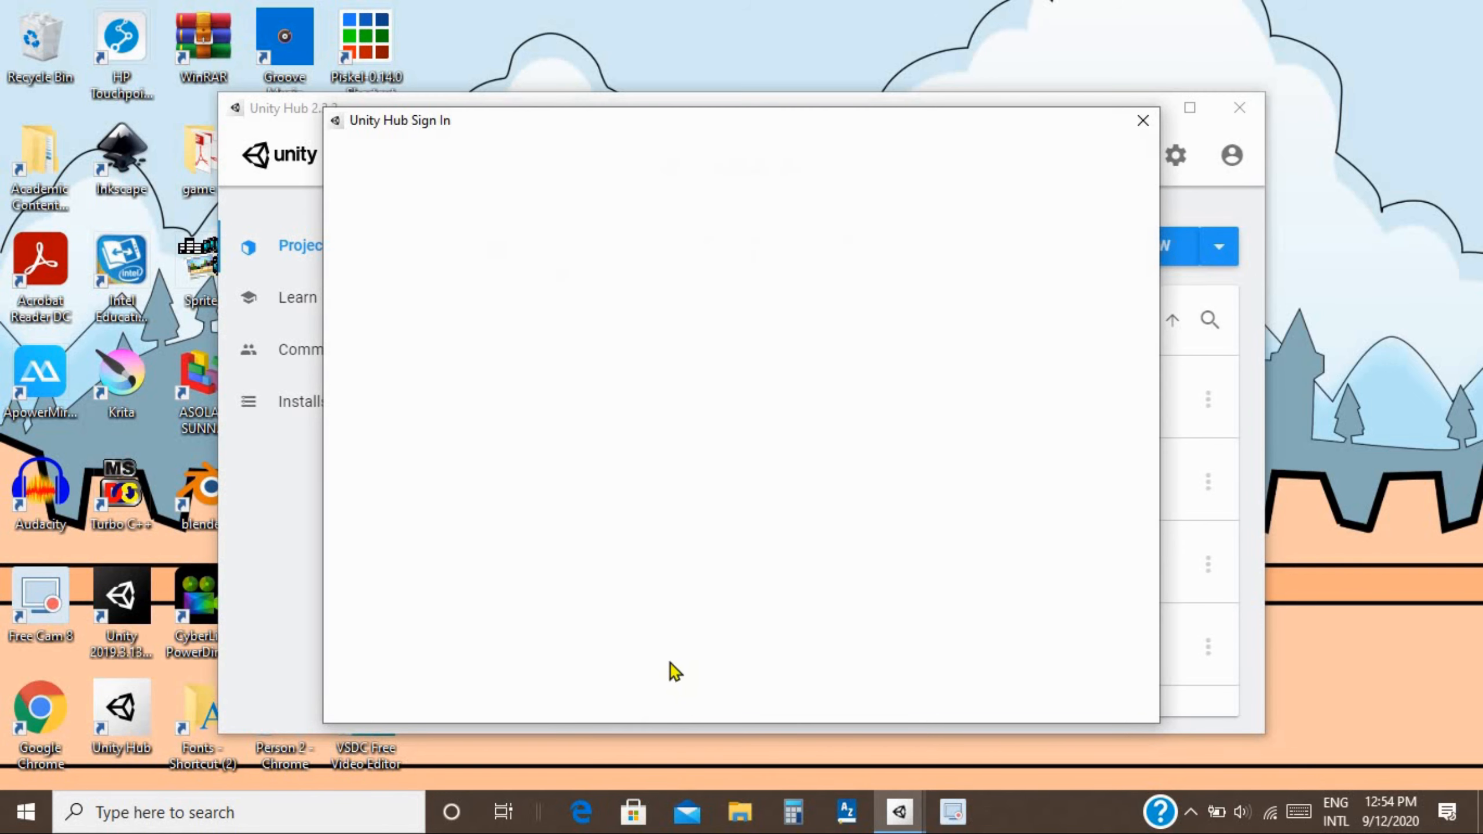
click(925, 604)
Agree to Unity's terms and privacy policy, then check the signed-in account.
click(510, 467)
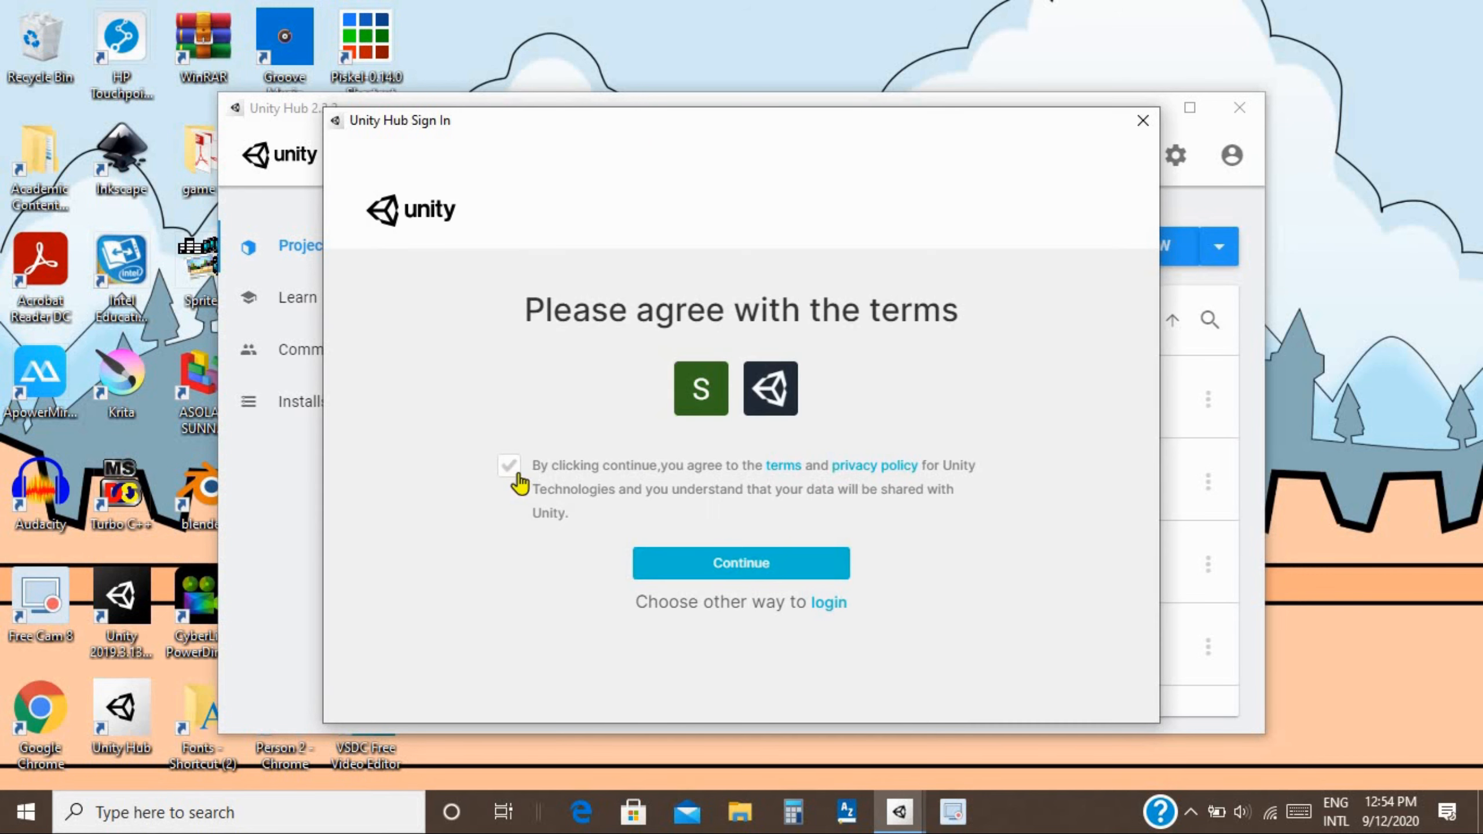
click(771, 566)
click(1232, 156)
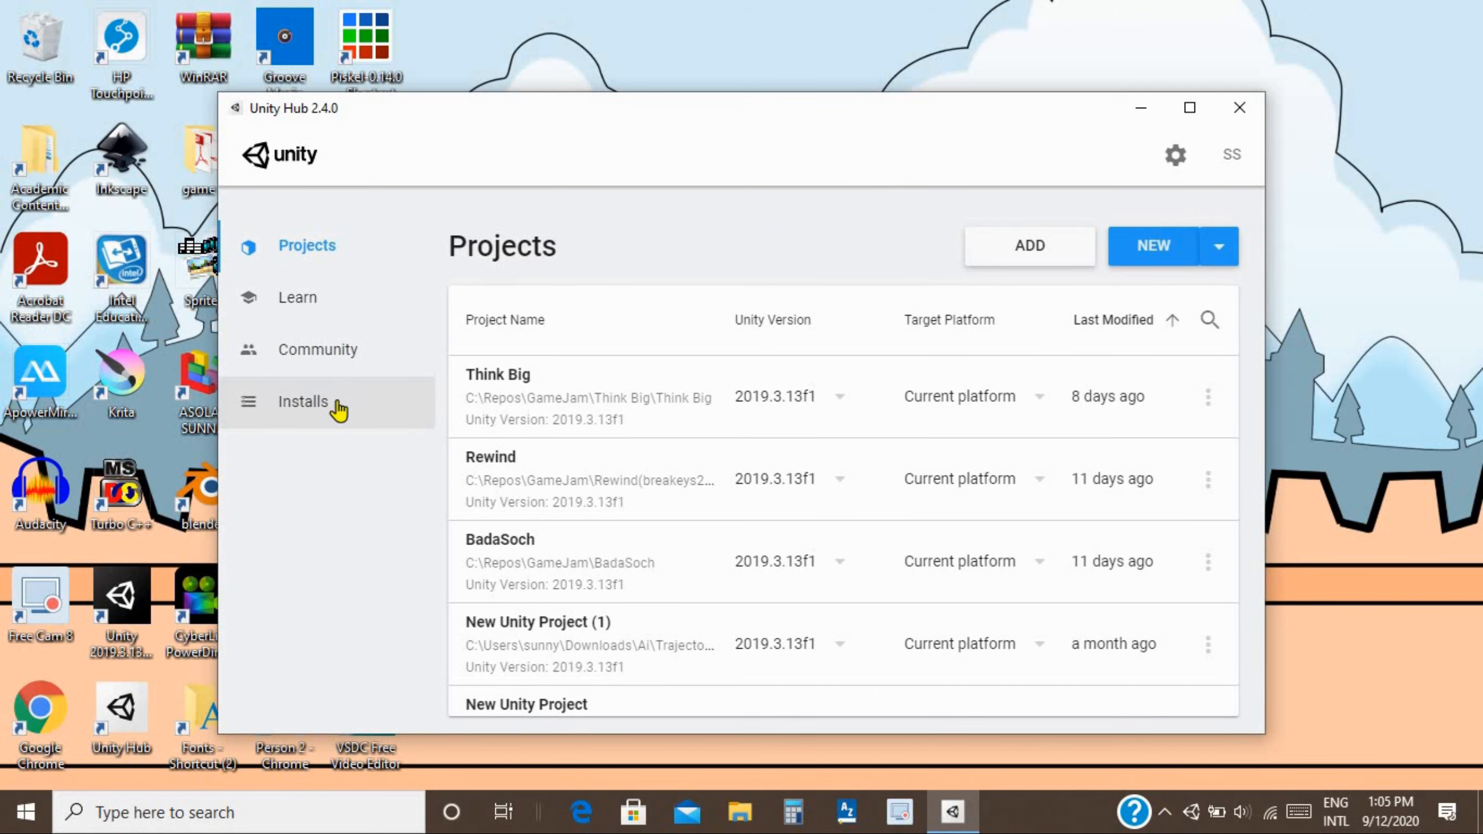
Show the Installs page listing 2019.3.13f1 and 2018.4.14f1, closing the Add Unity Version dialog.
click(339, 410)
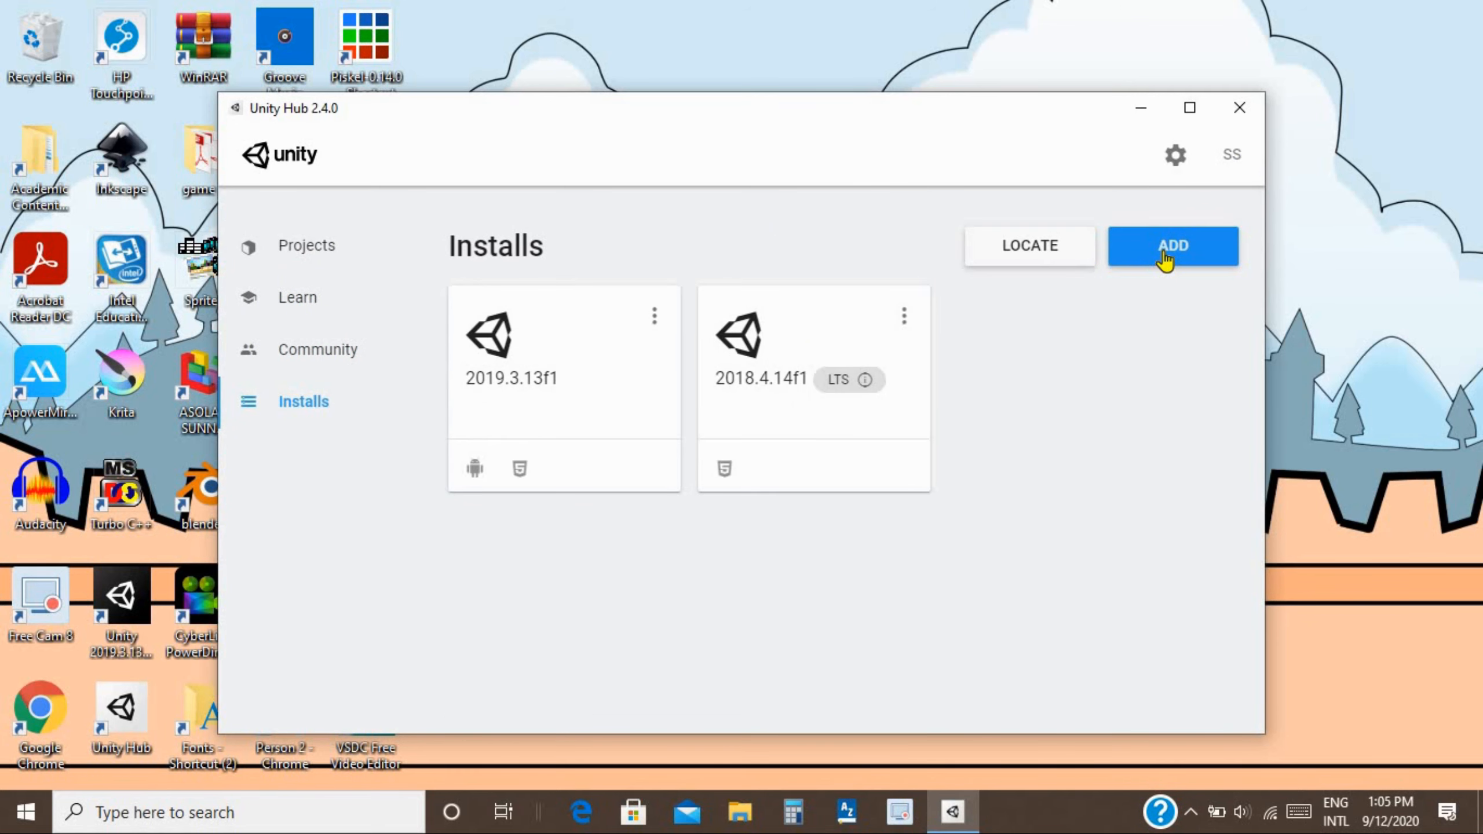
click(1165, 257)
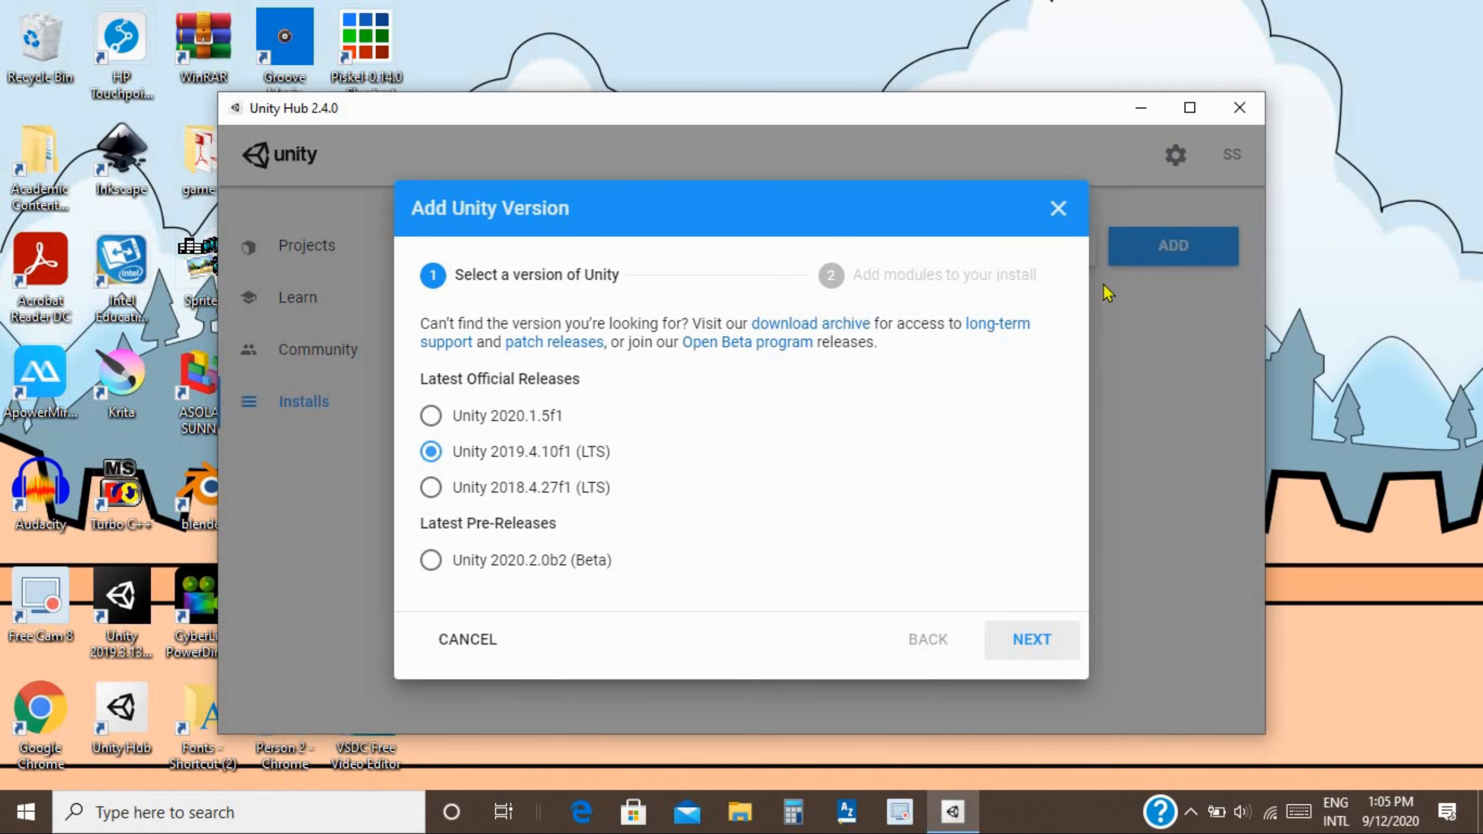
click(1059, 209)
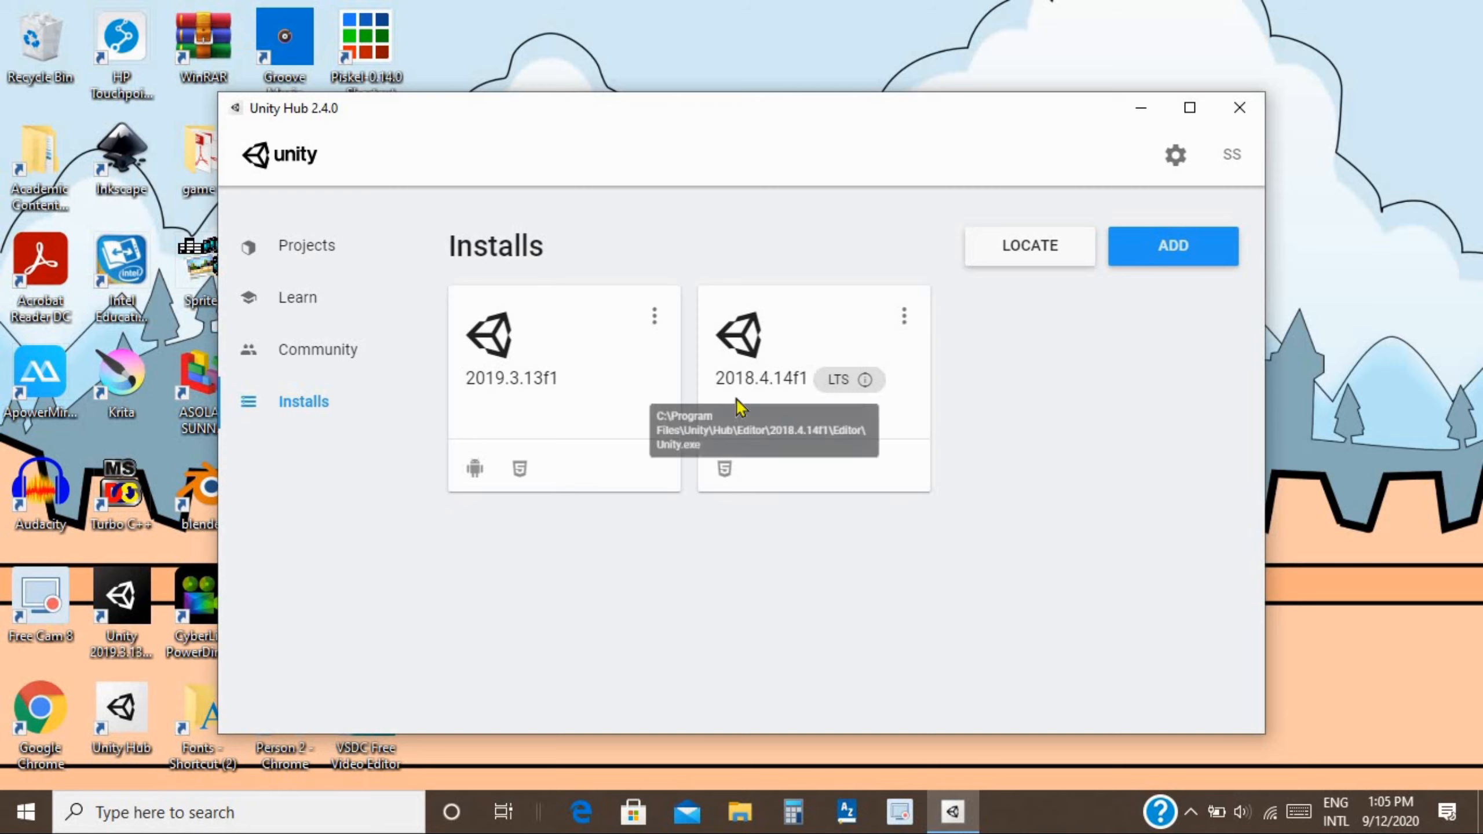
mouse_move(866, 384)
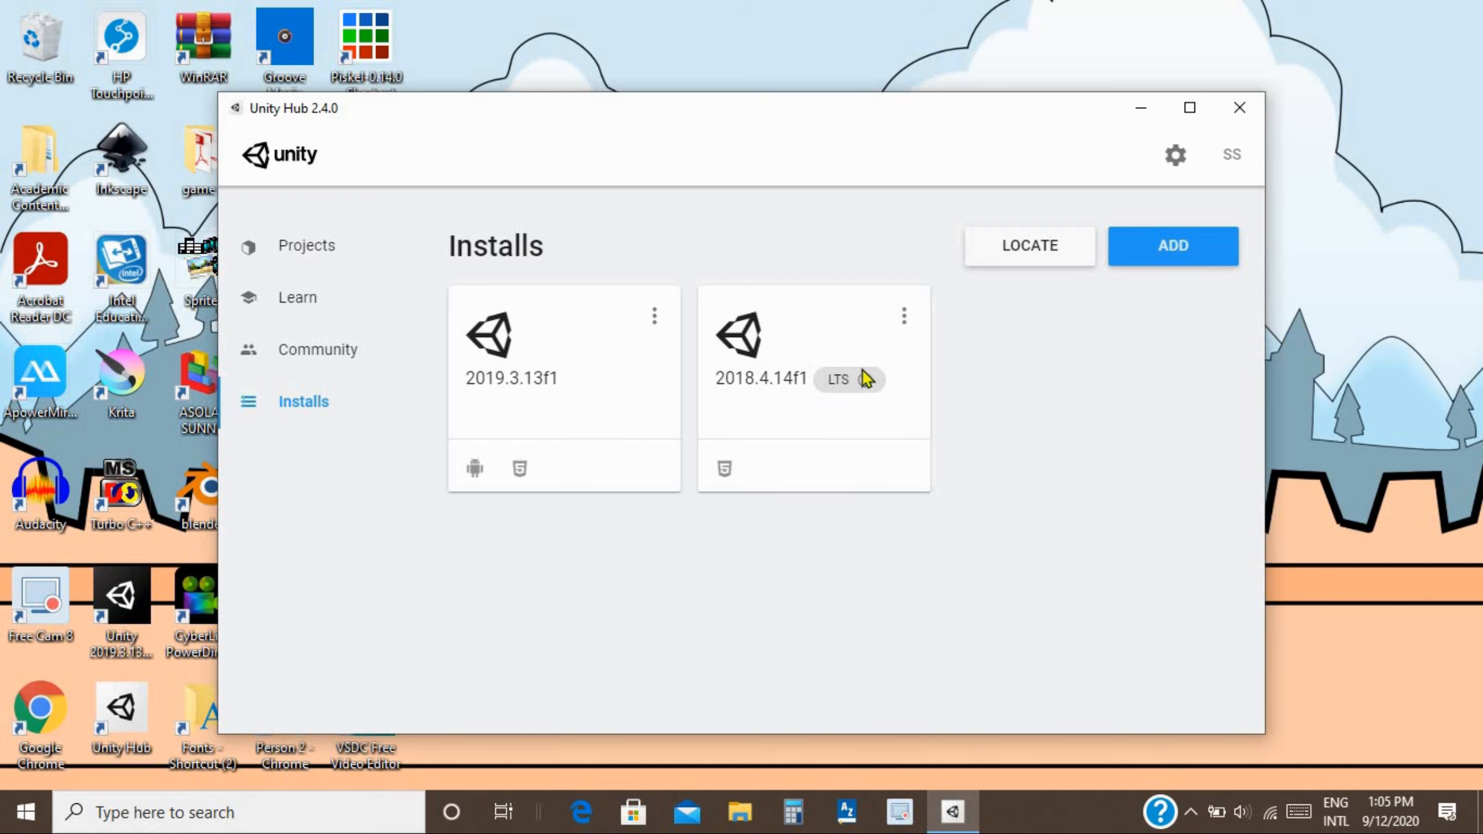
Add Unity 2019.4.10f1 (LTS) without any extra modules.
click(1141, 256)
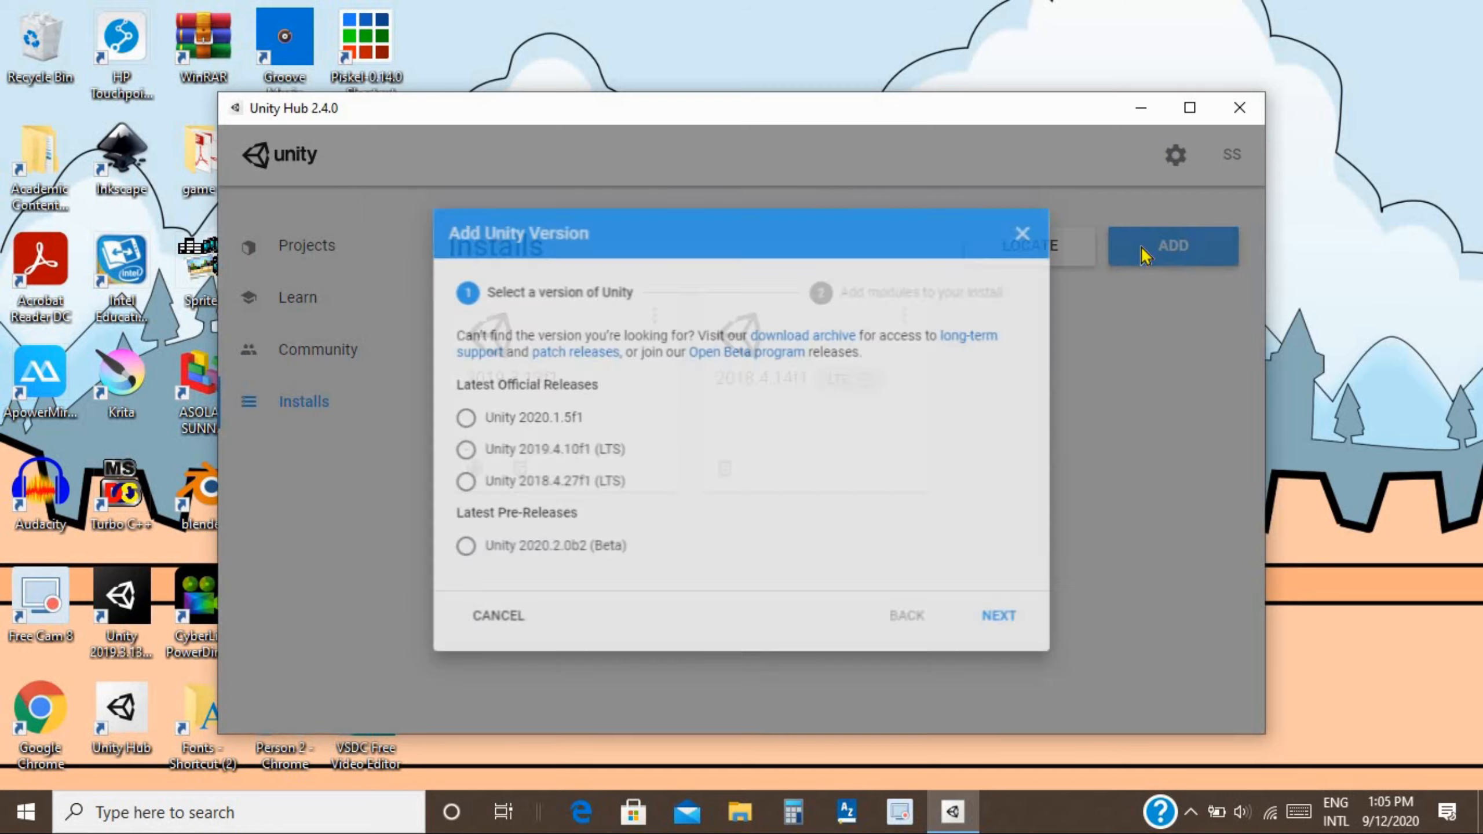
click(430, 416)
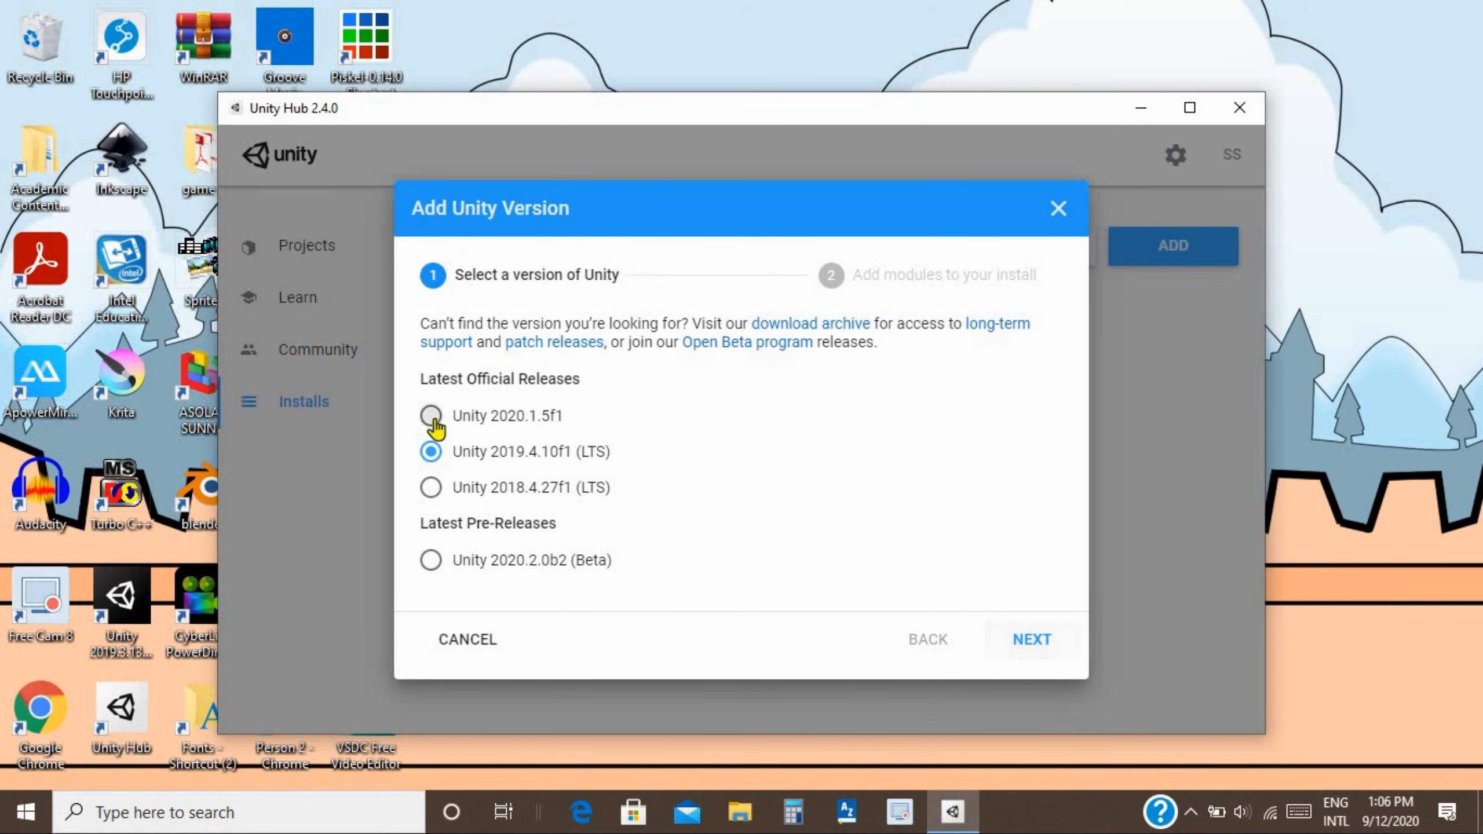
click(431, 459)
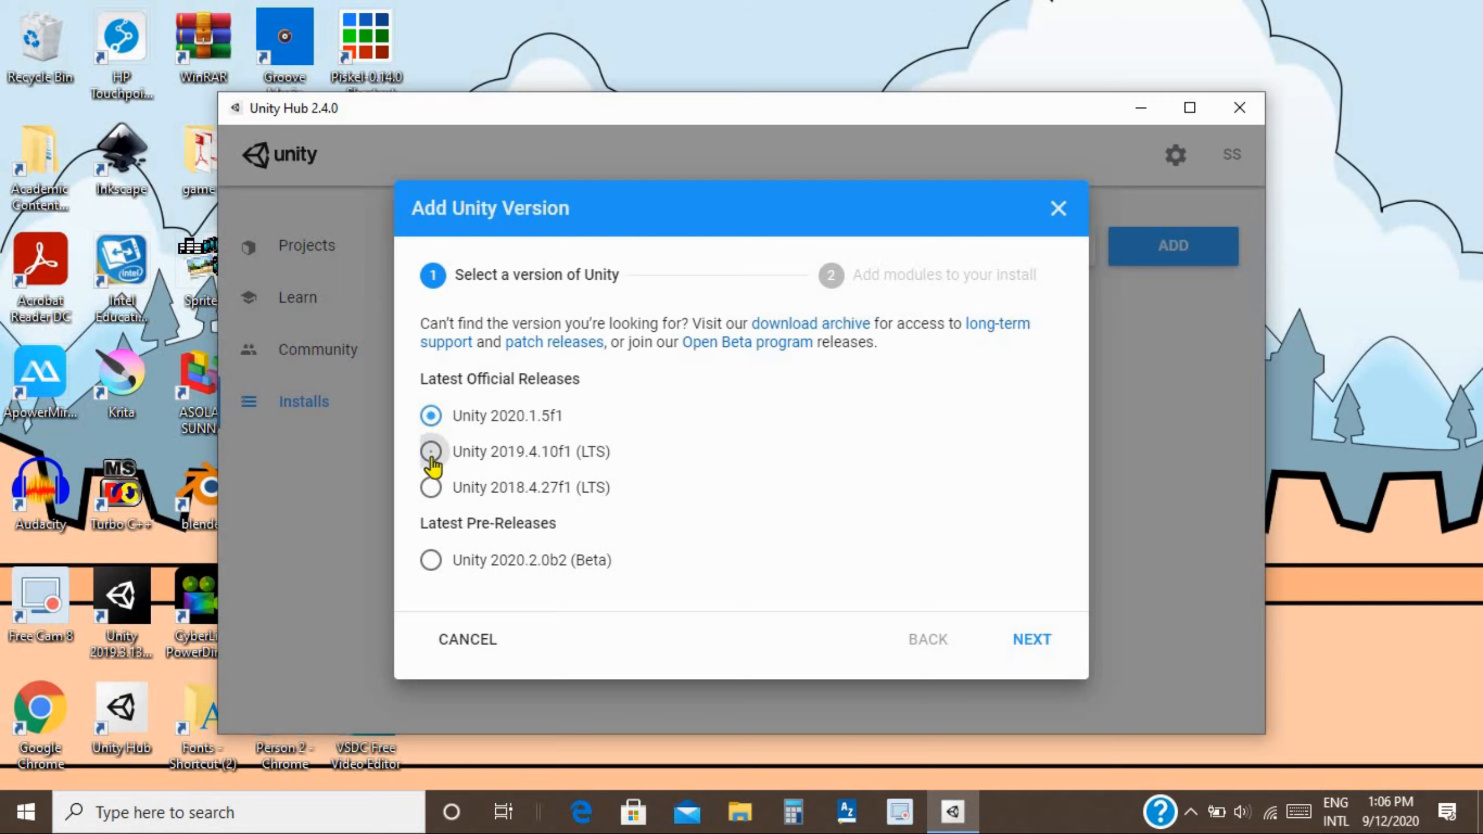
click(431, 462)
click(1026, 641)
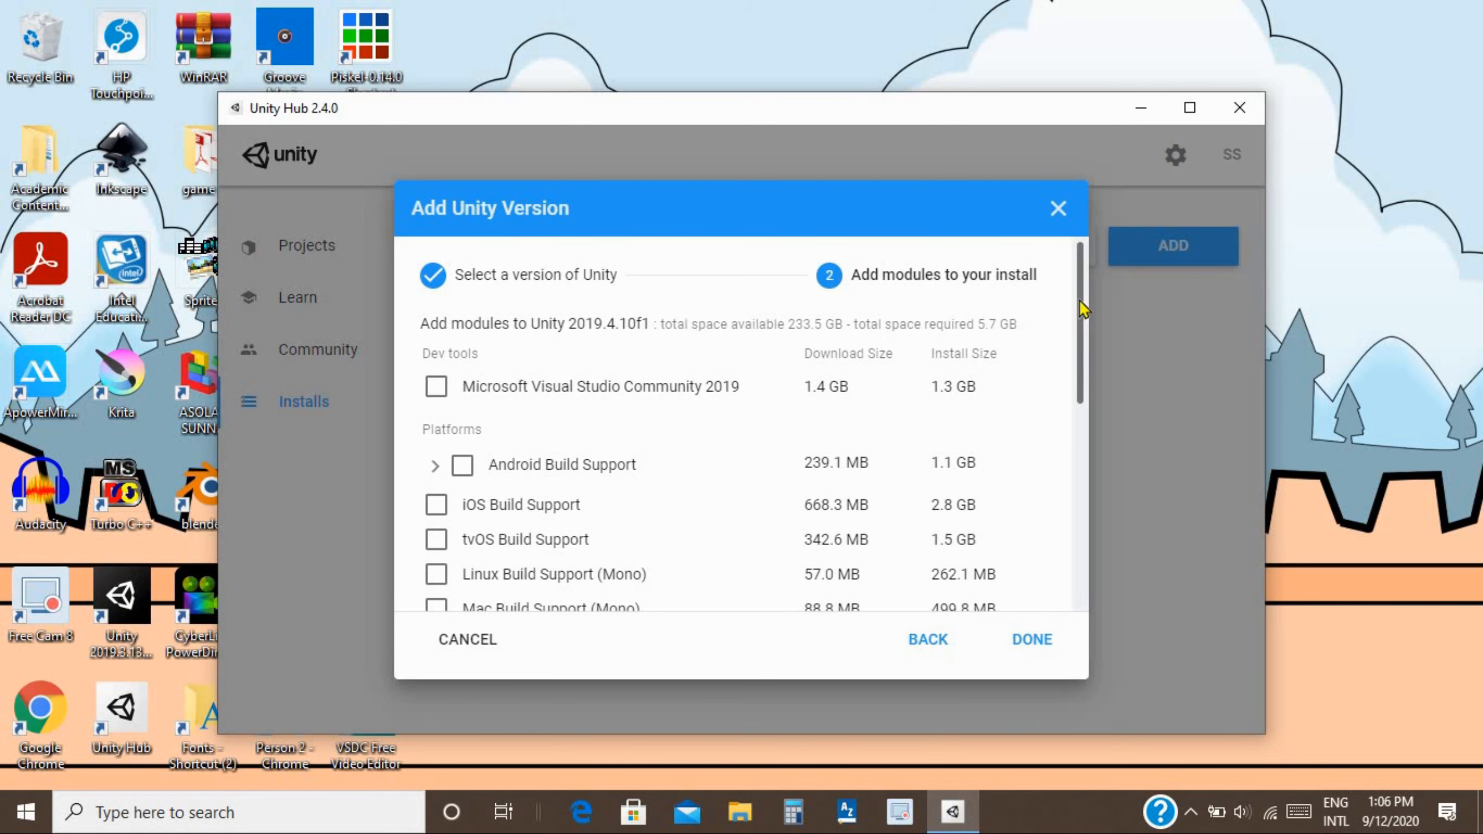
scroll(1083, 310, down, 2)
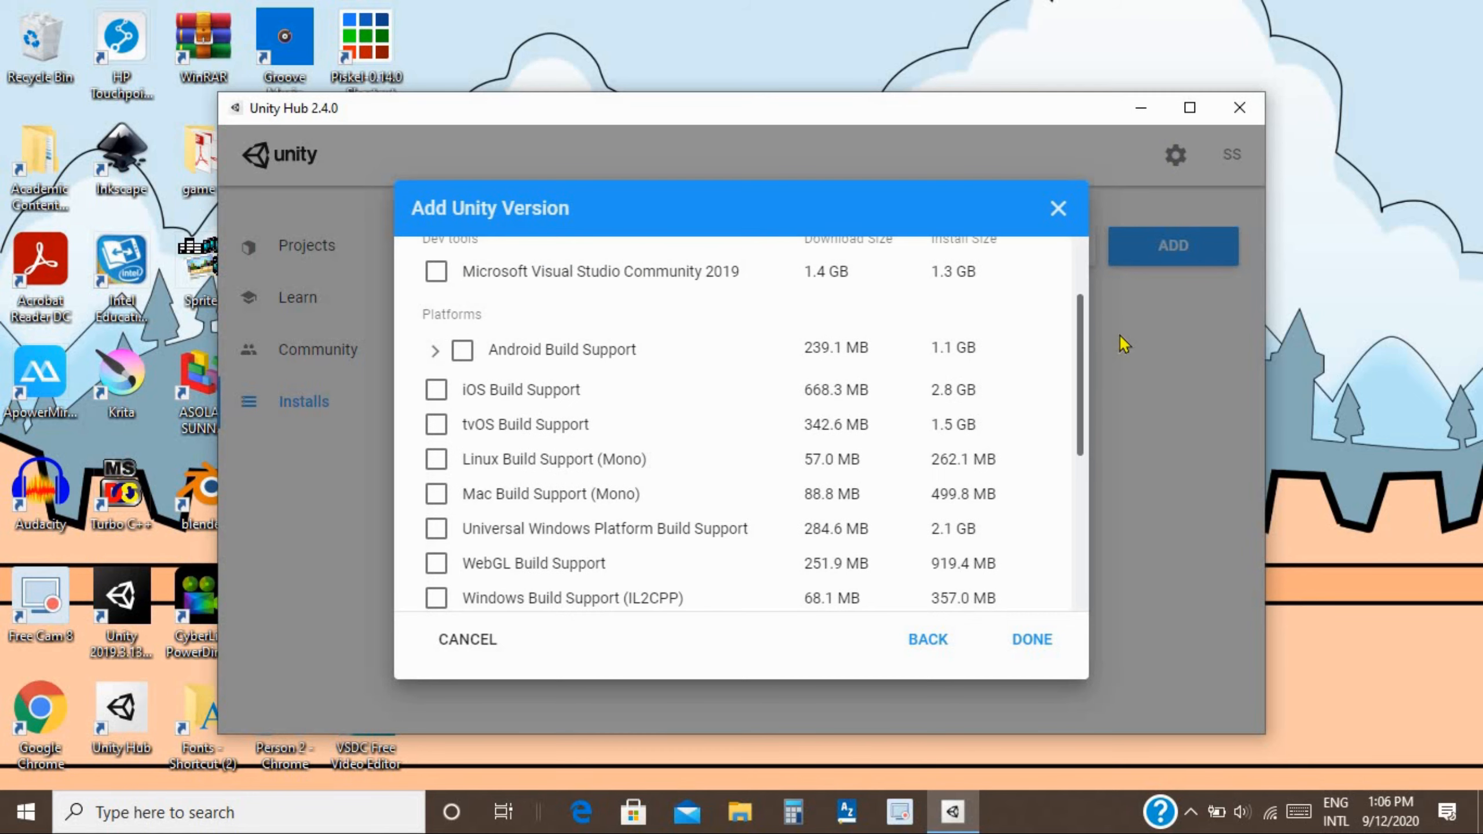
scroll(1083, 328, up, 2)
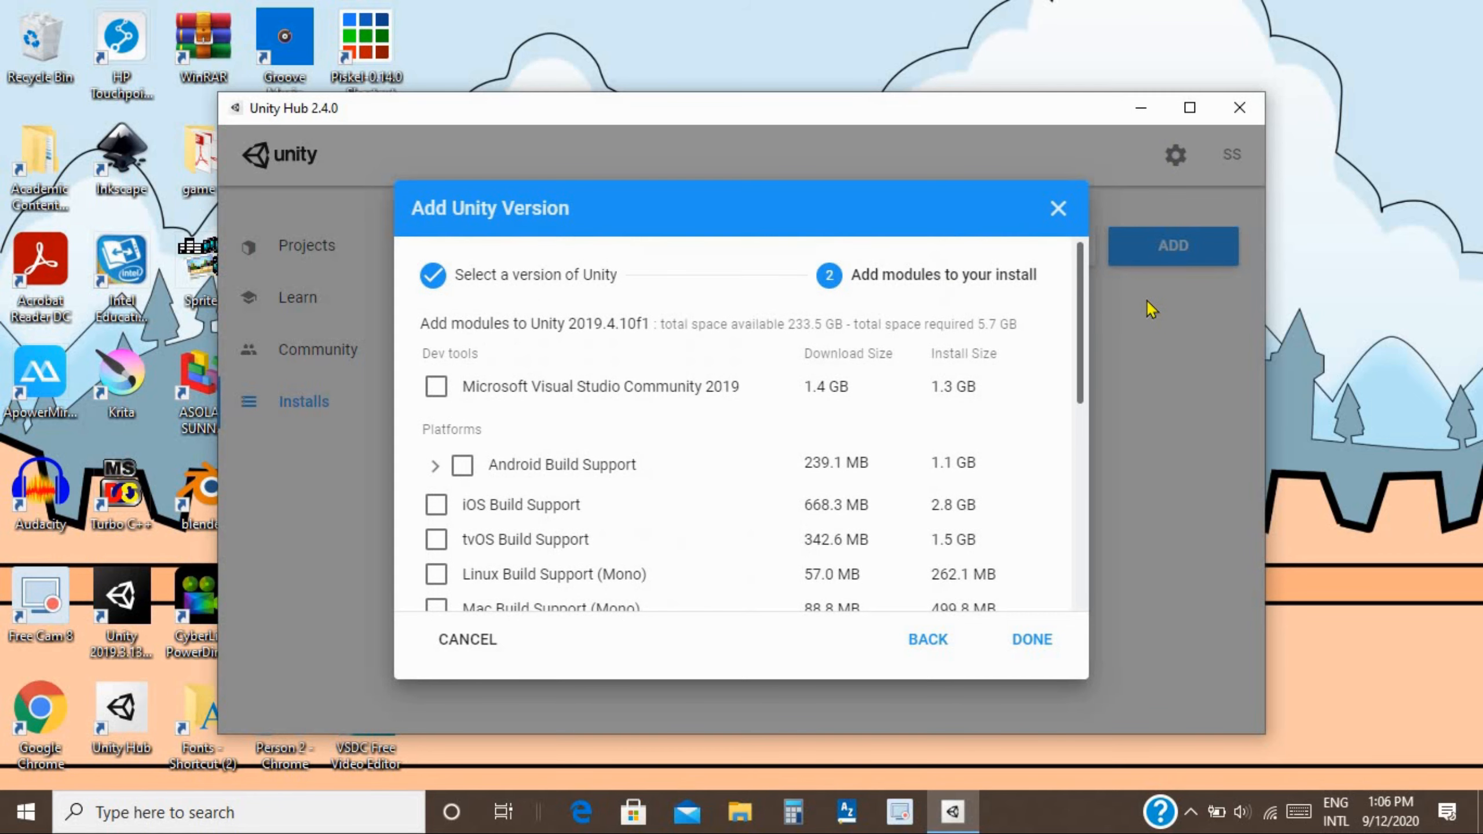
click(1041, 642)
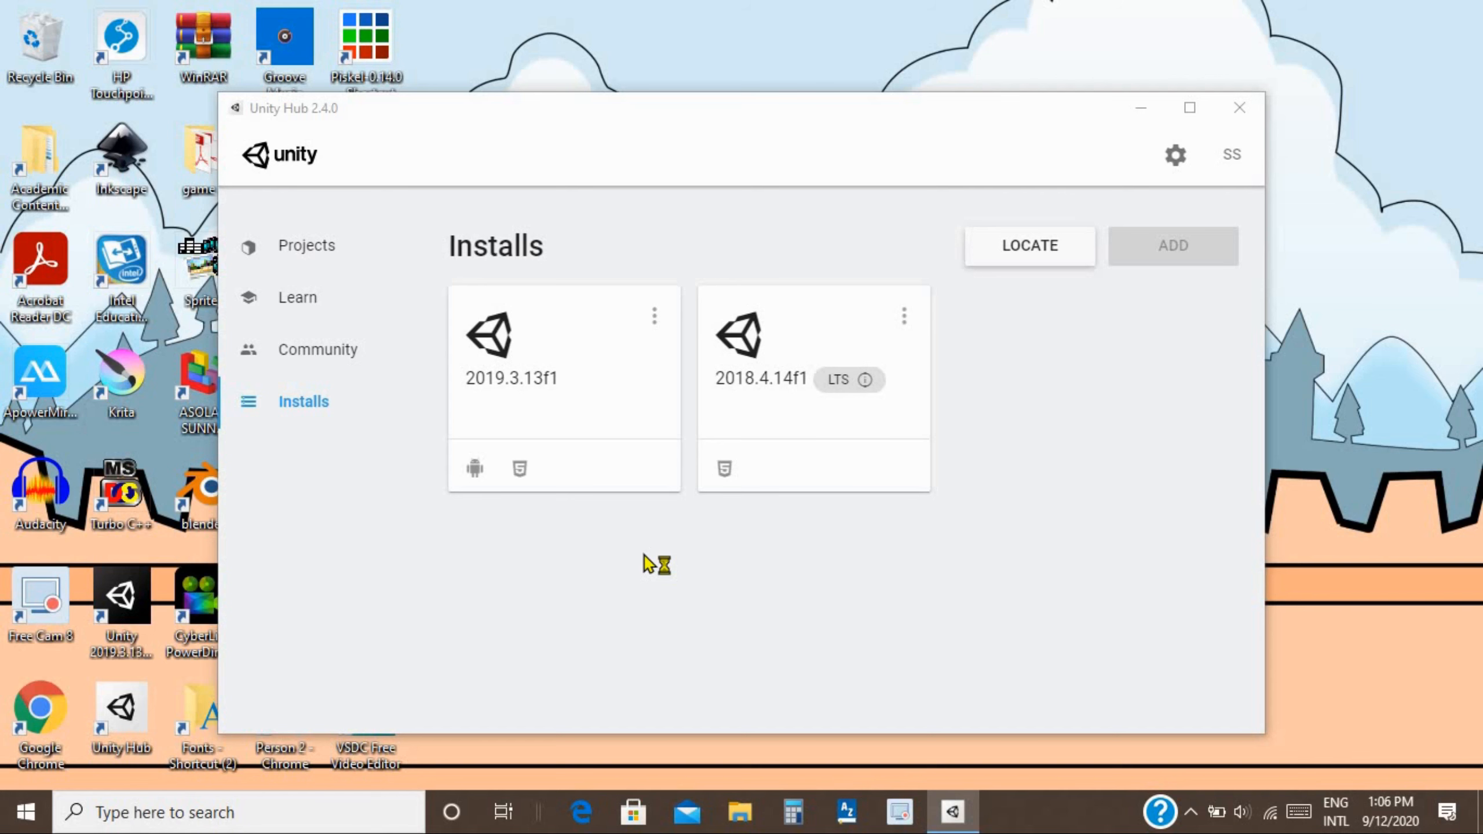
click(1090, 248)
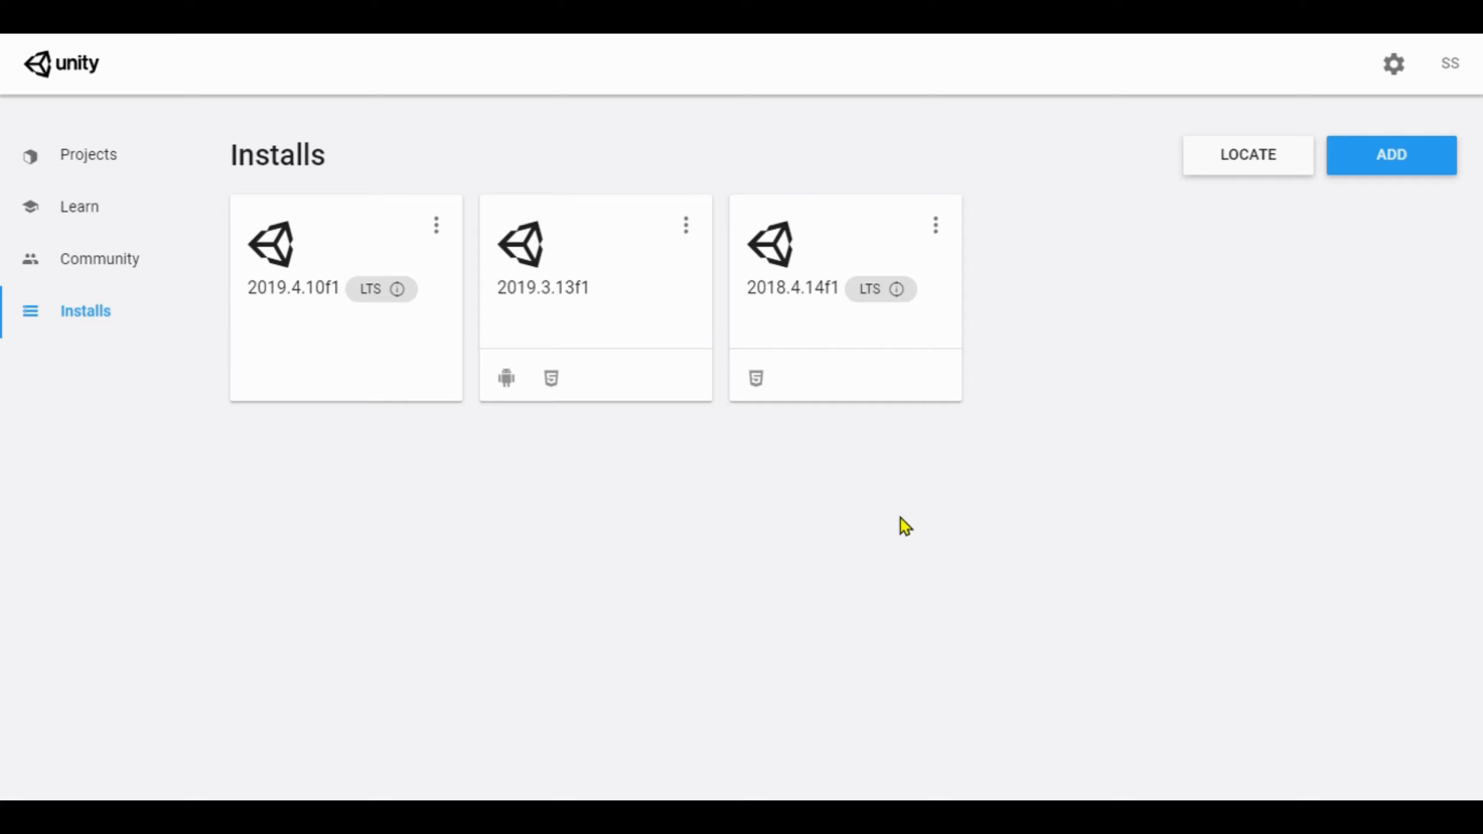
Add the Visual Studio Community 2019 and Documentation modules to 2019.4.10f1.
click(437, 229)
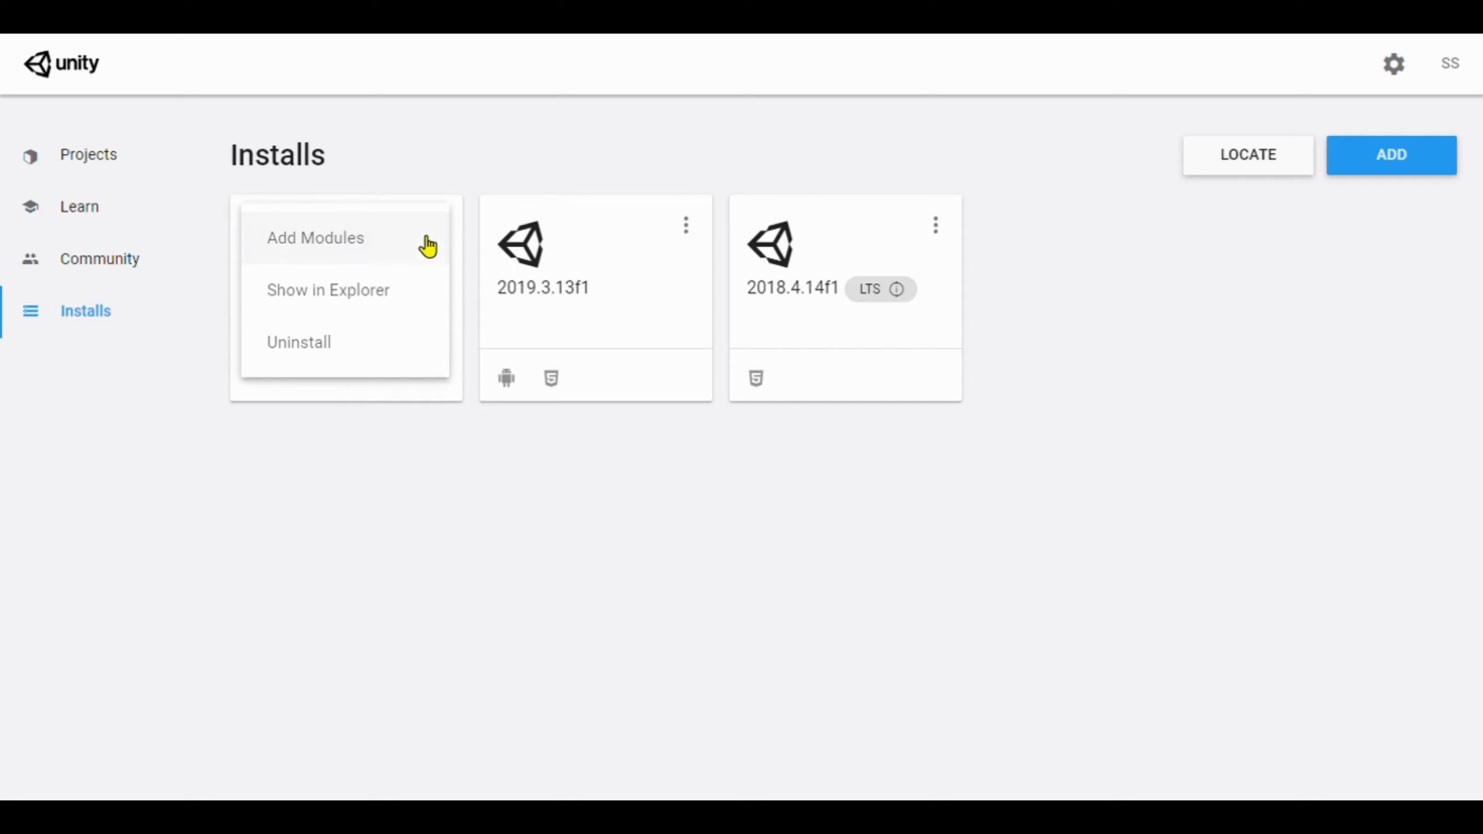
click(410, 254)
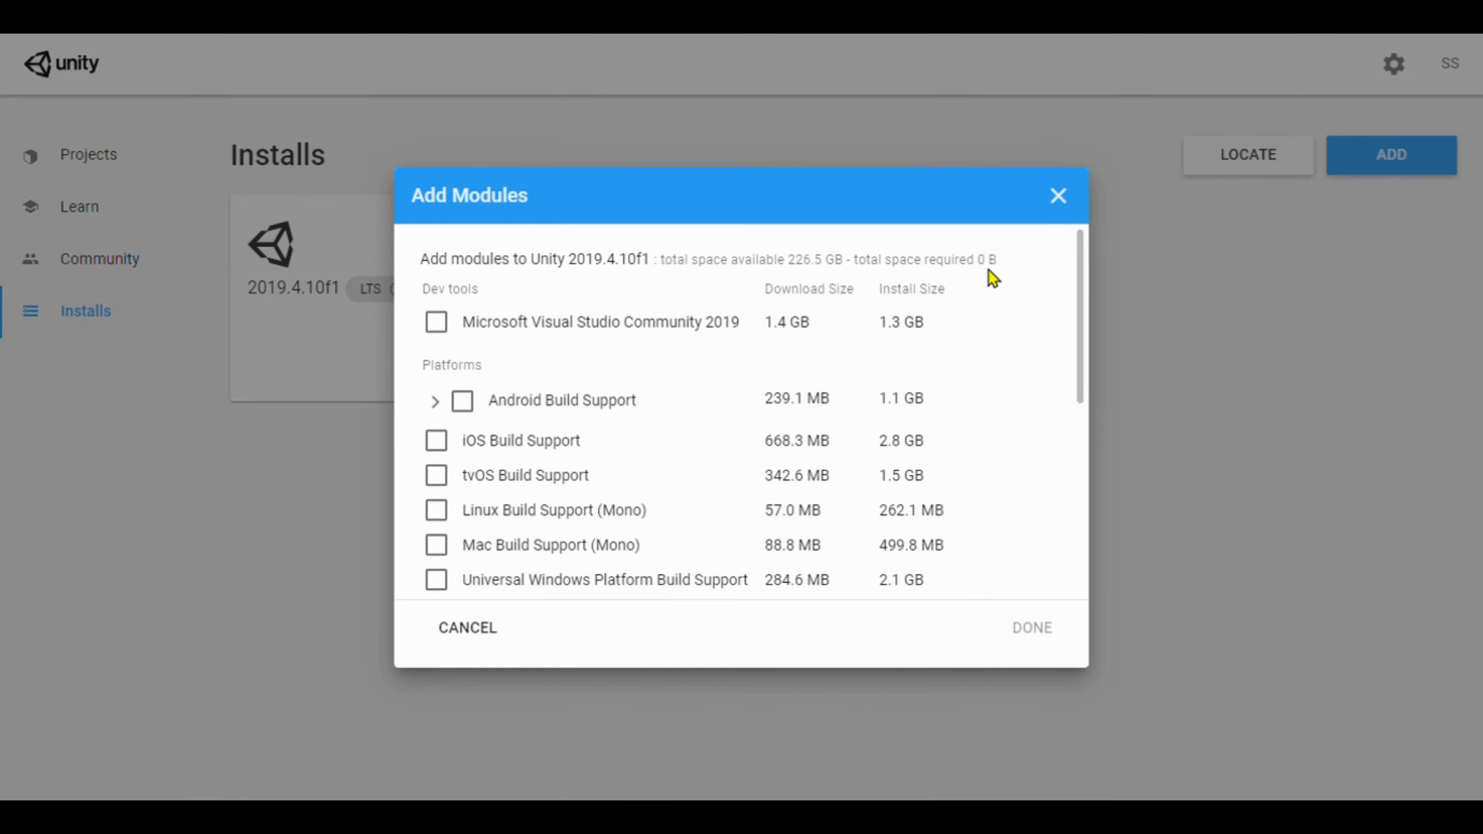
drag(1079, 272, 1078, 280)
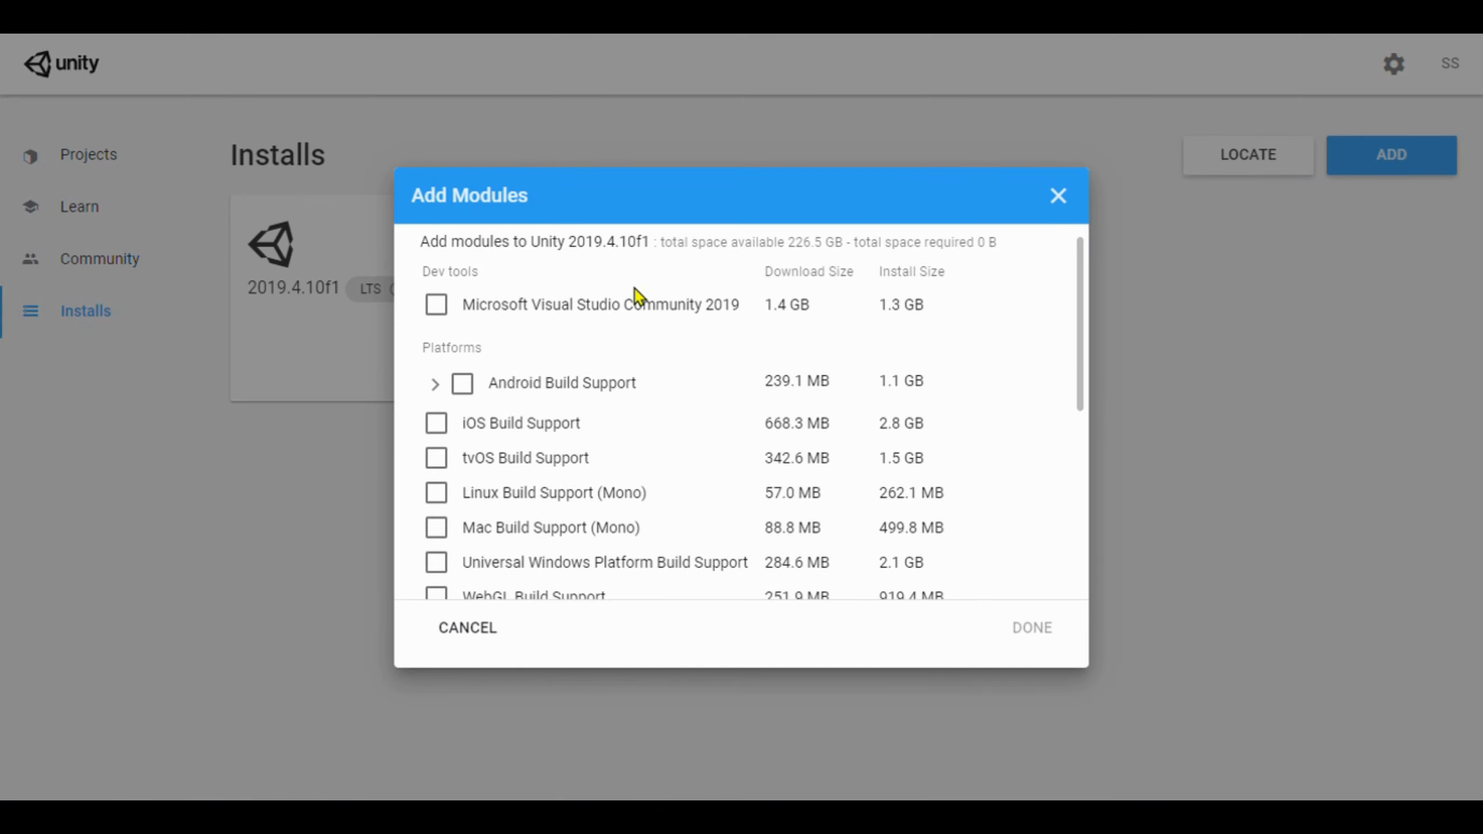
click(445, 309)
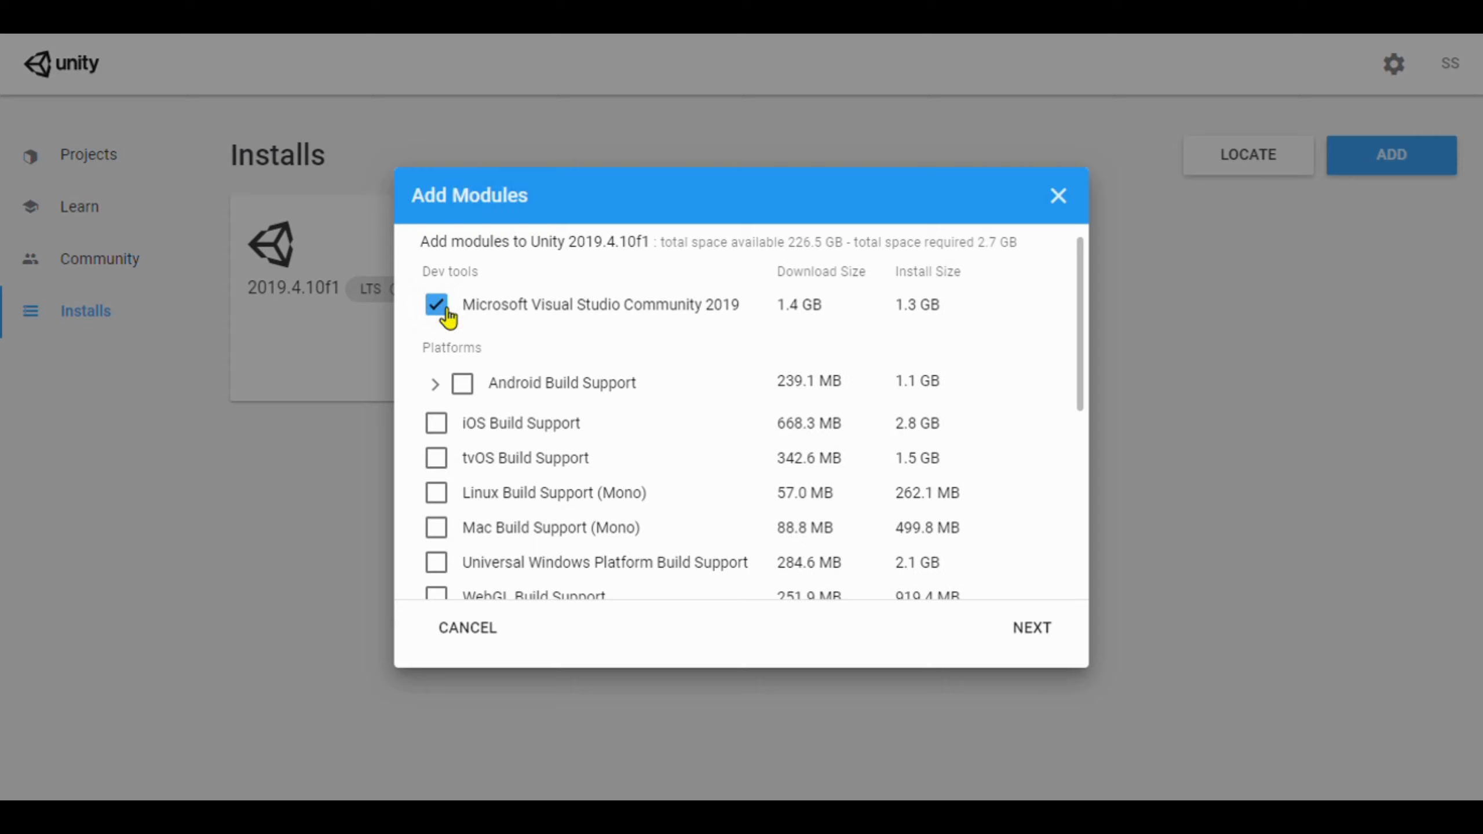
click(445, 320)
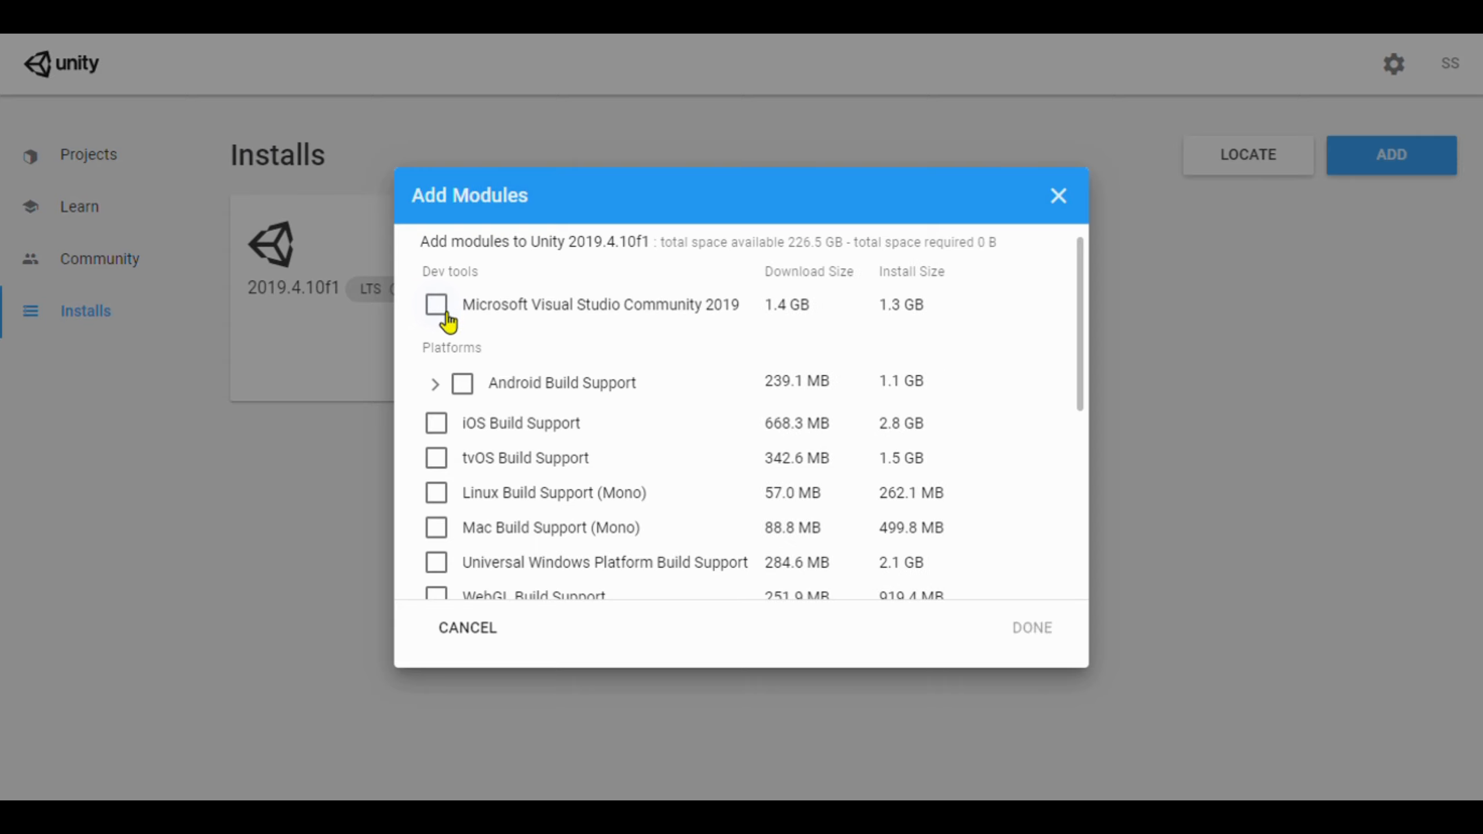
click(450, 320)
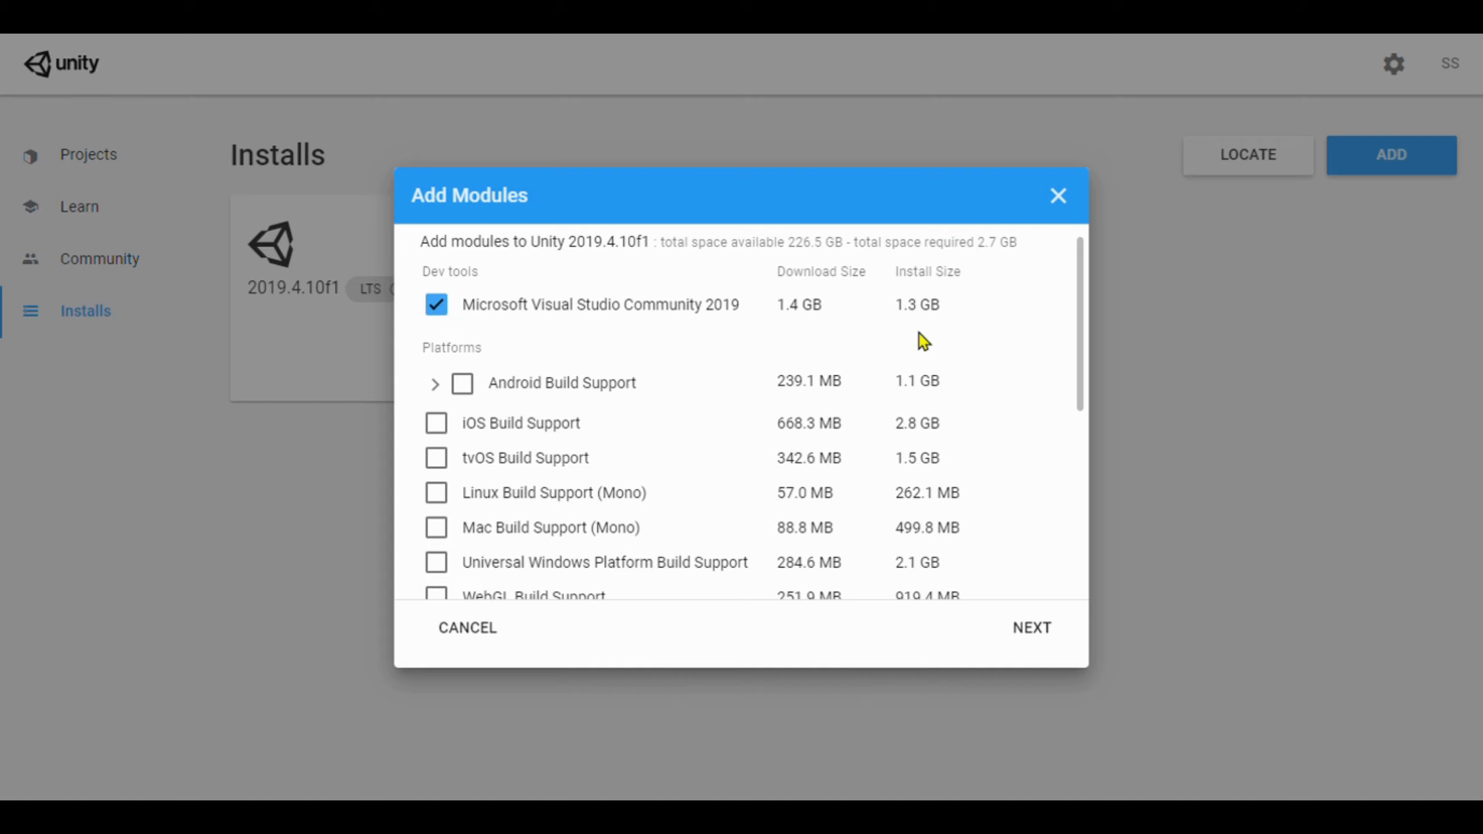
scroll(1040, 450, down, 6)
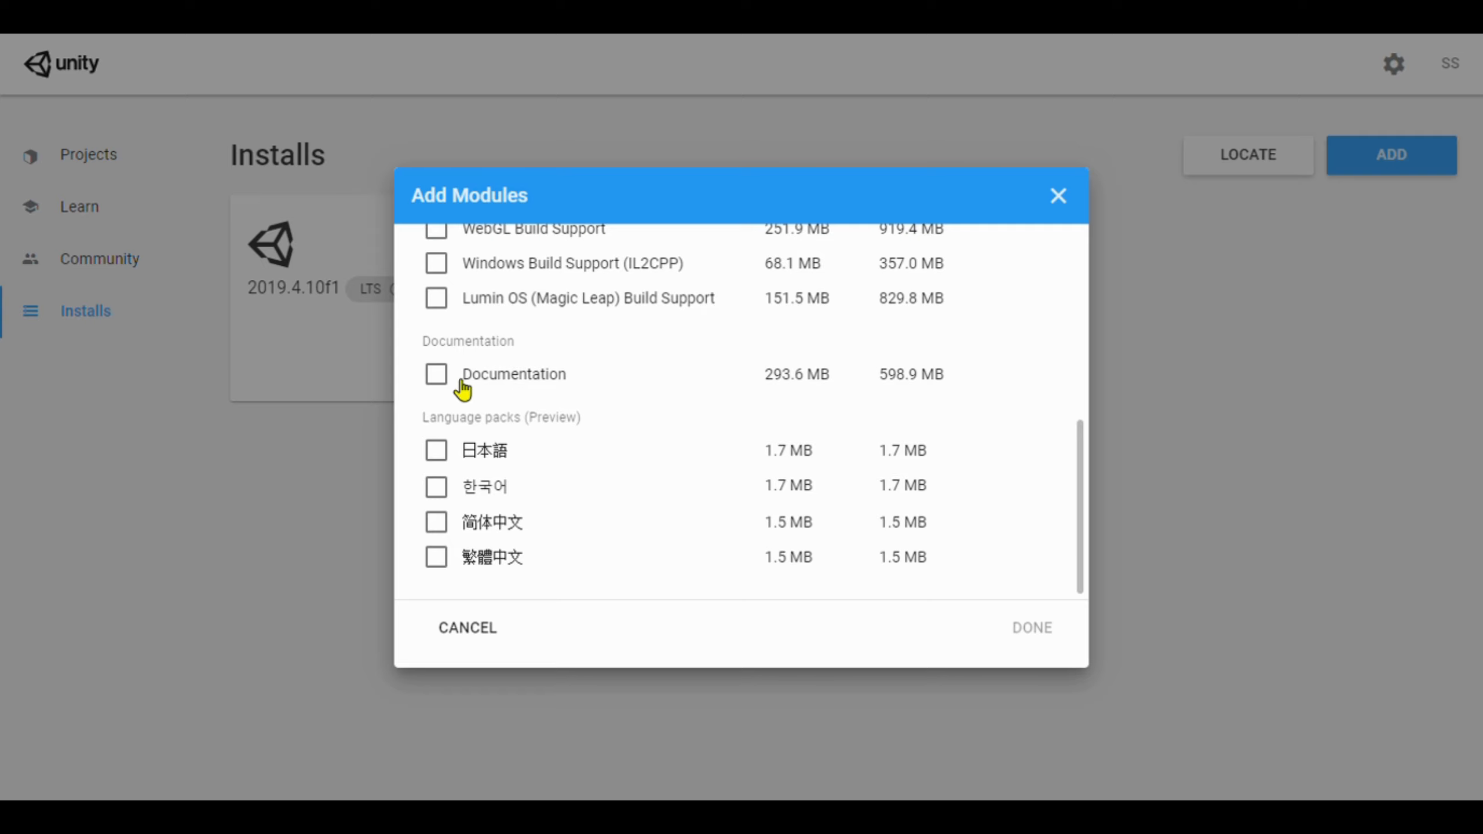
click(439, 382)
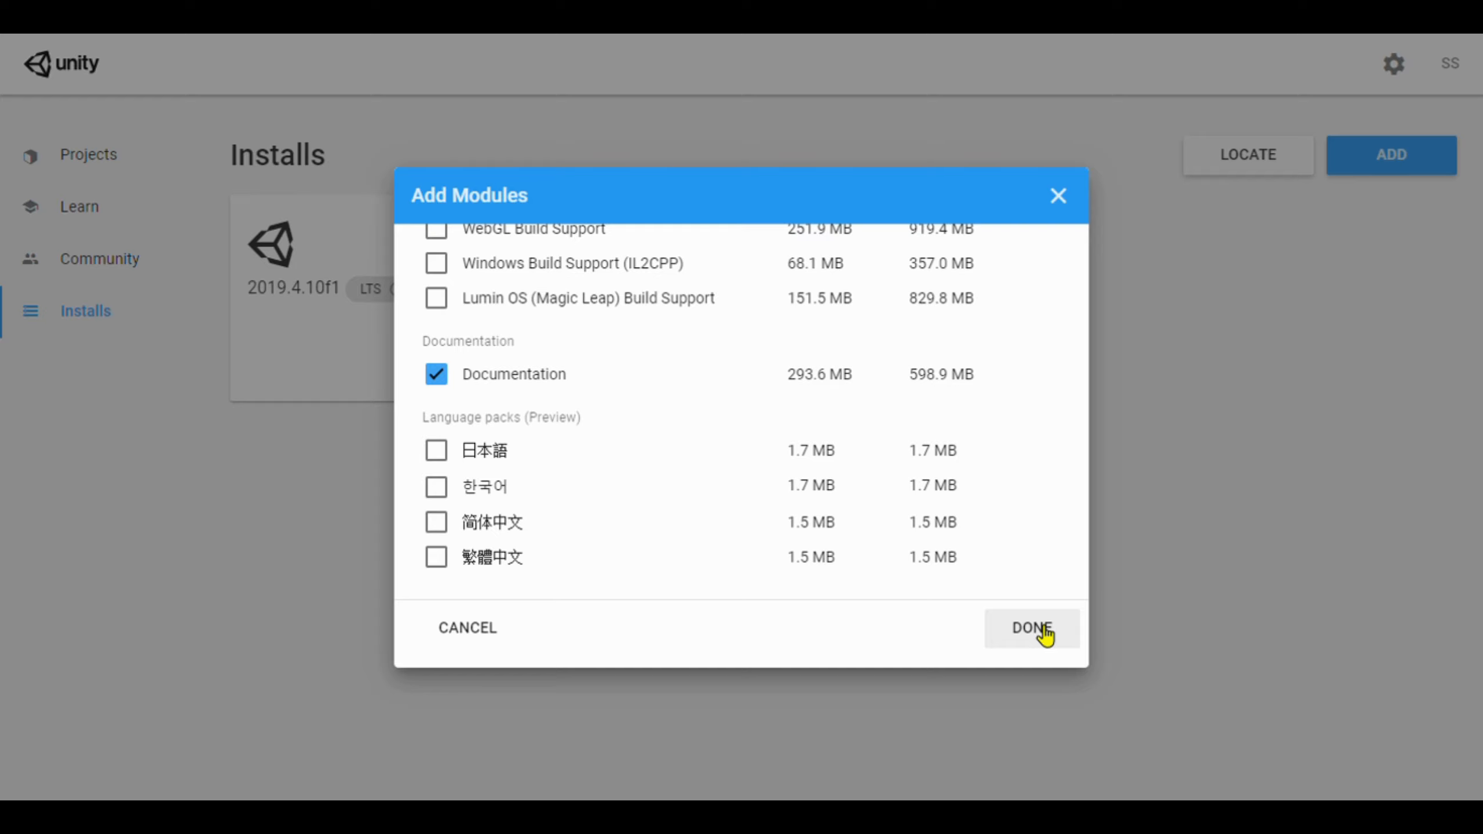
click(1032, 628)
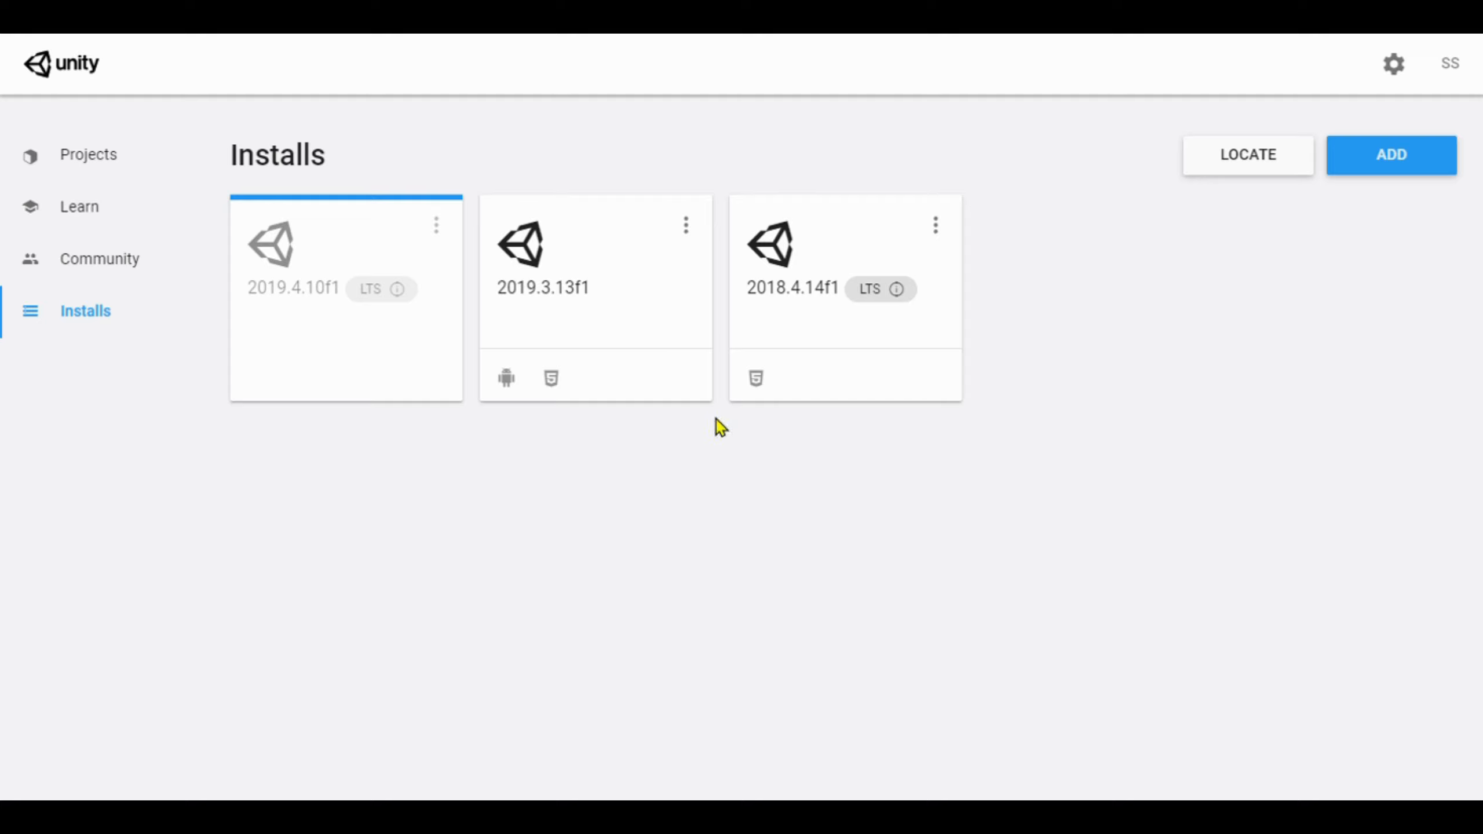
Check the options menu of the installing 2019.4.10f1 version without cancelling.
click(436, 226)
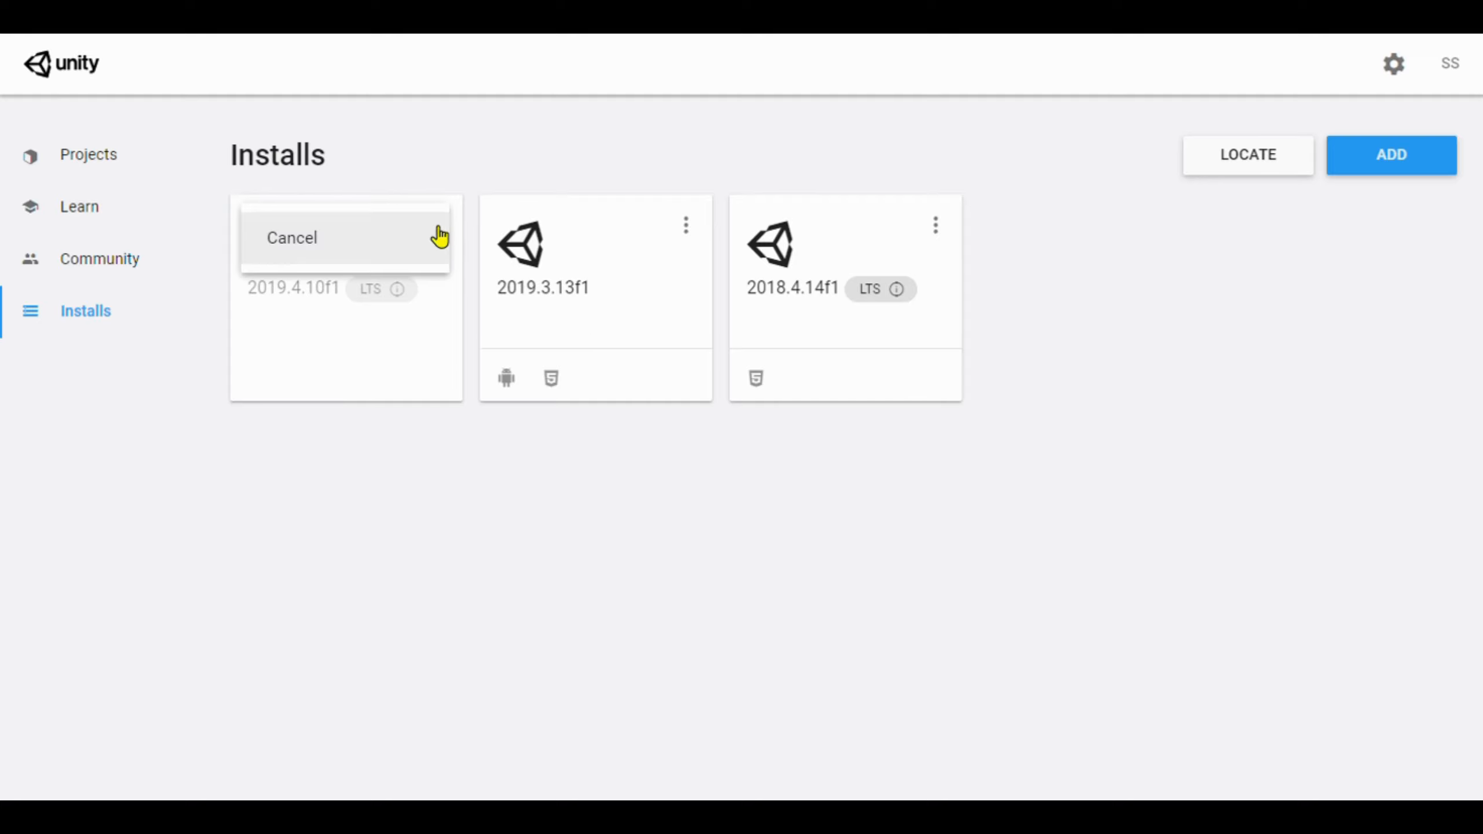
click(424, 398)
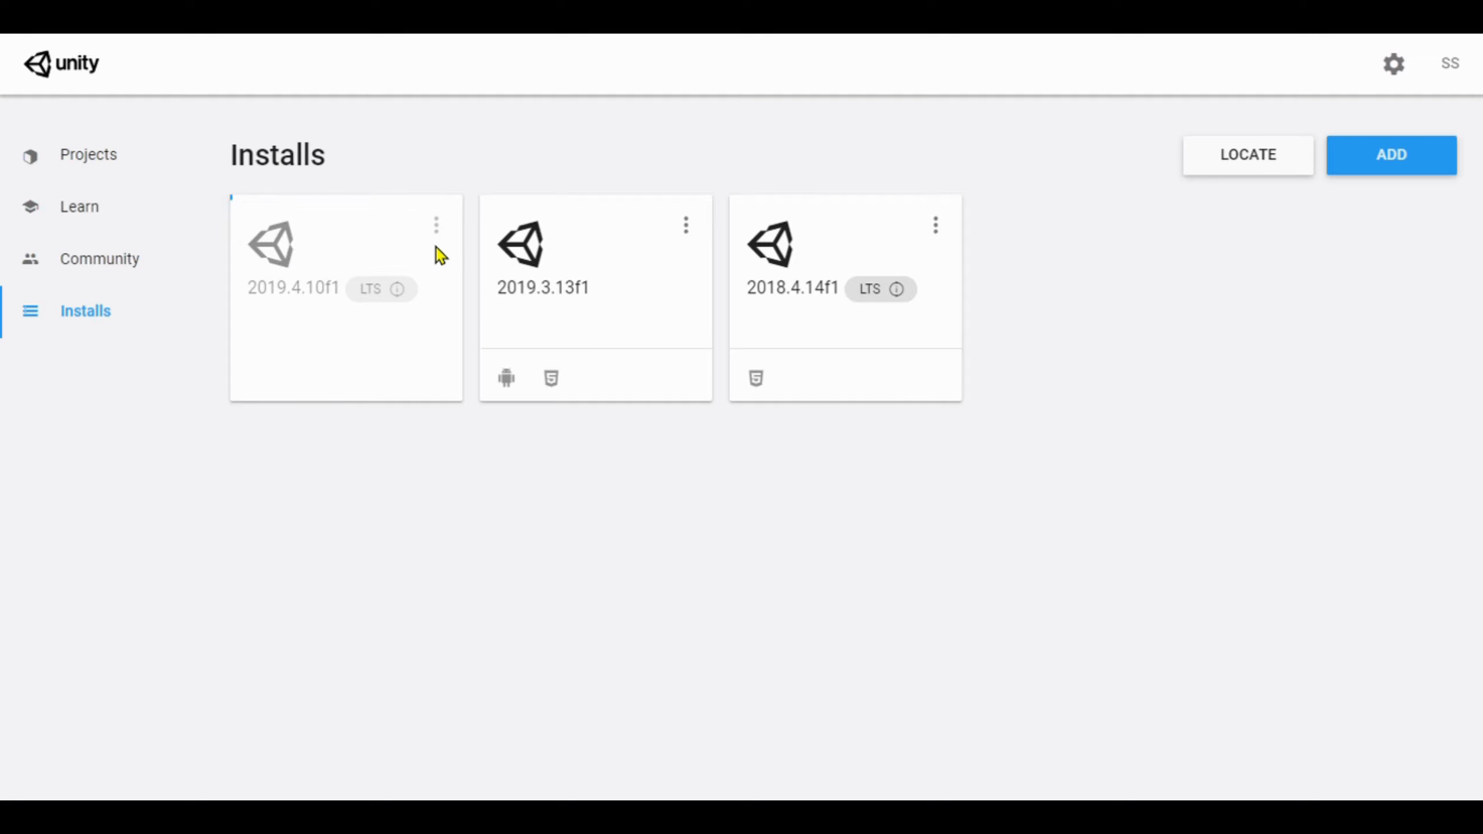
click(436, 230)
click(424, 235)
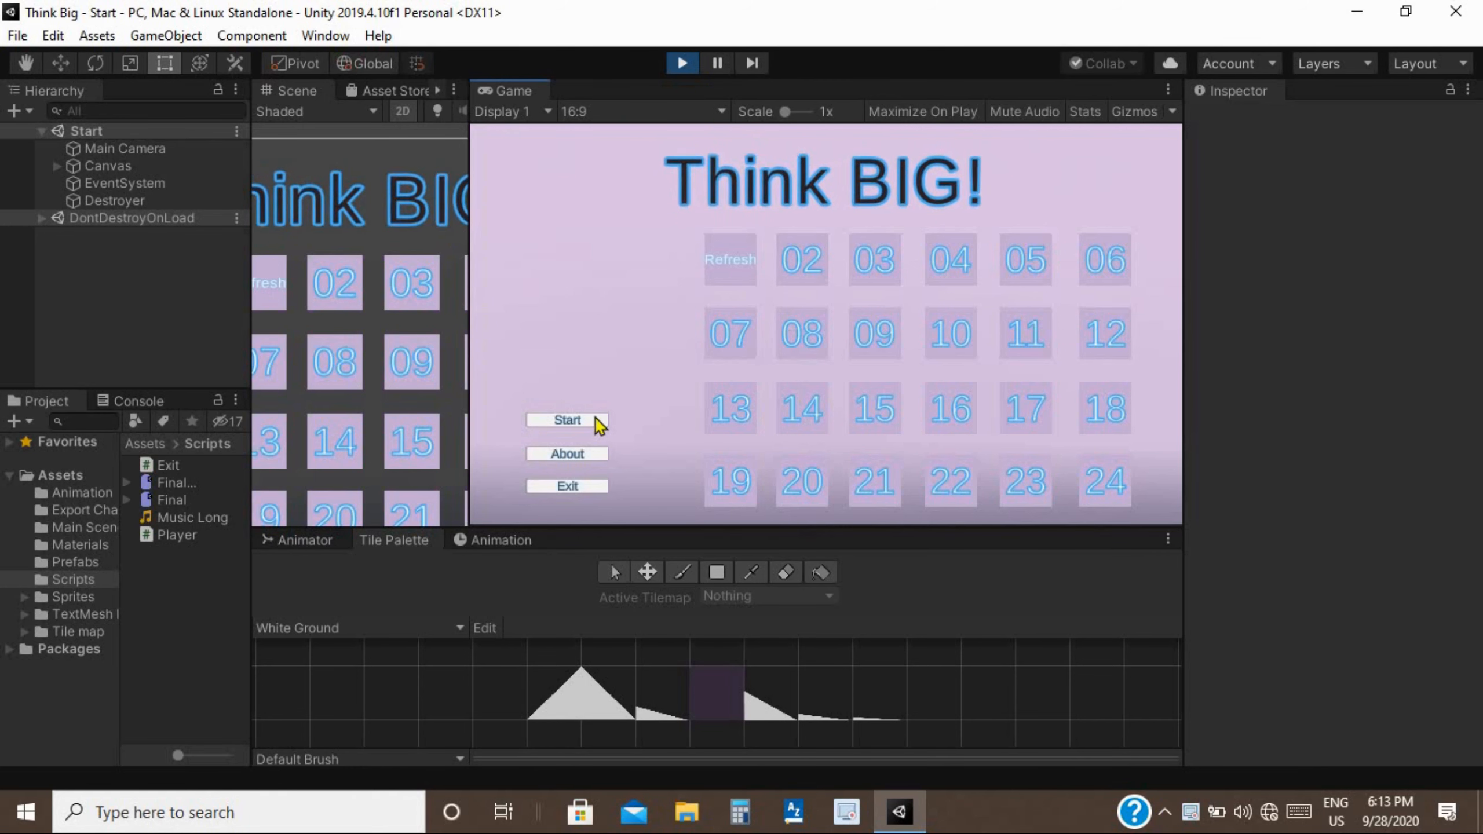
Start Think Big from its main menu and skip the intro dialogue into Noob 2.
click(596, 423)
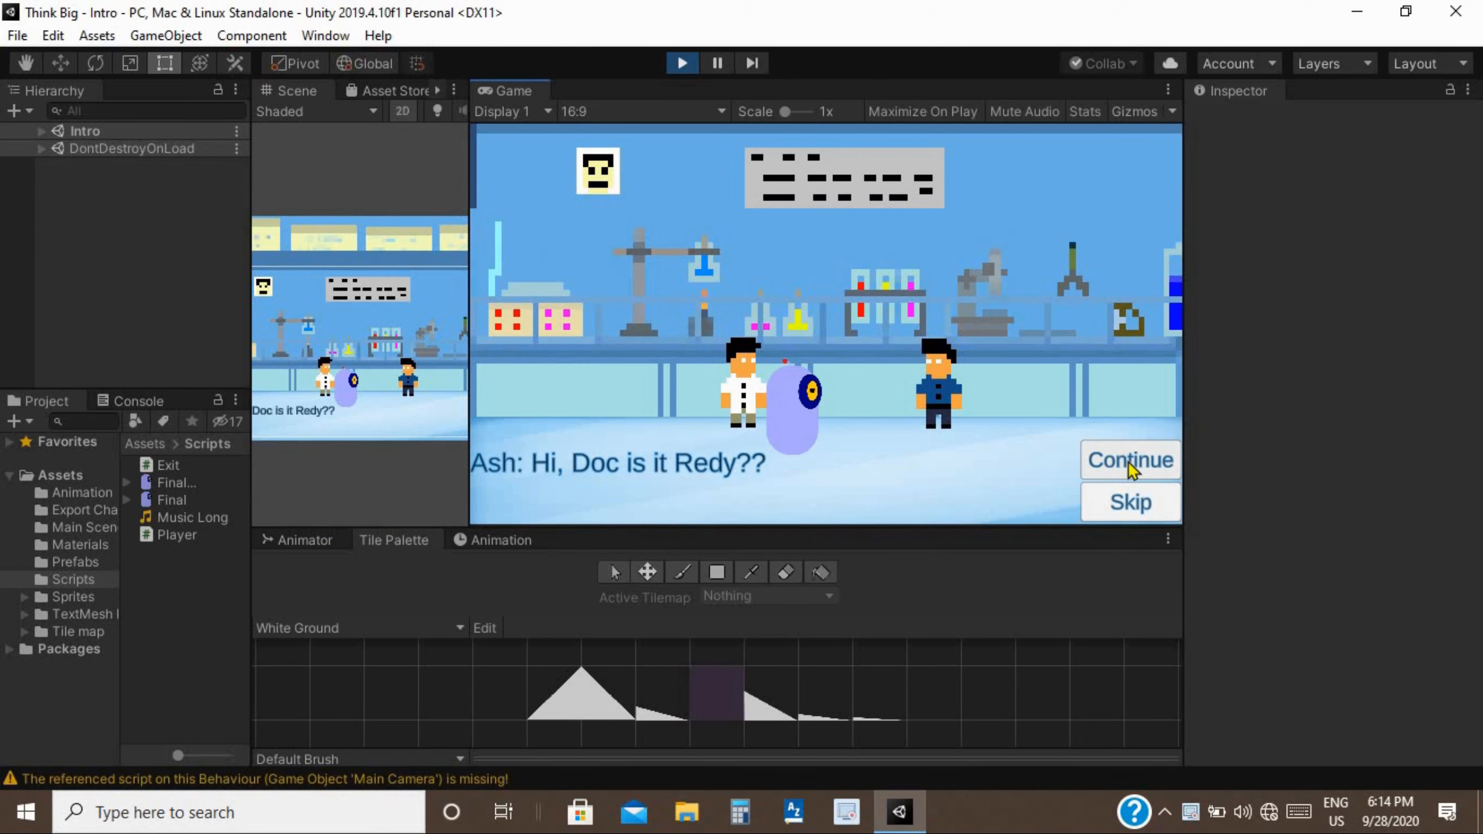
click(1131, 502)
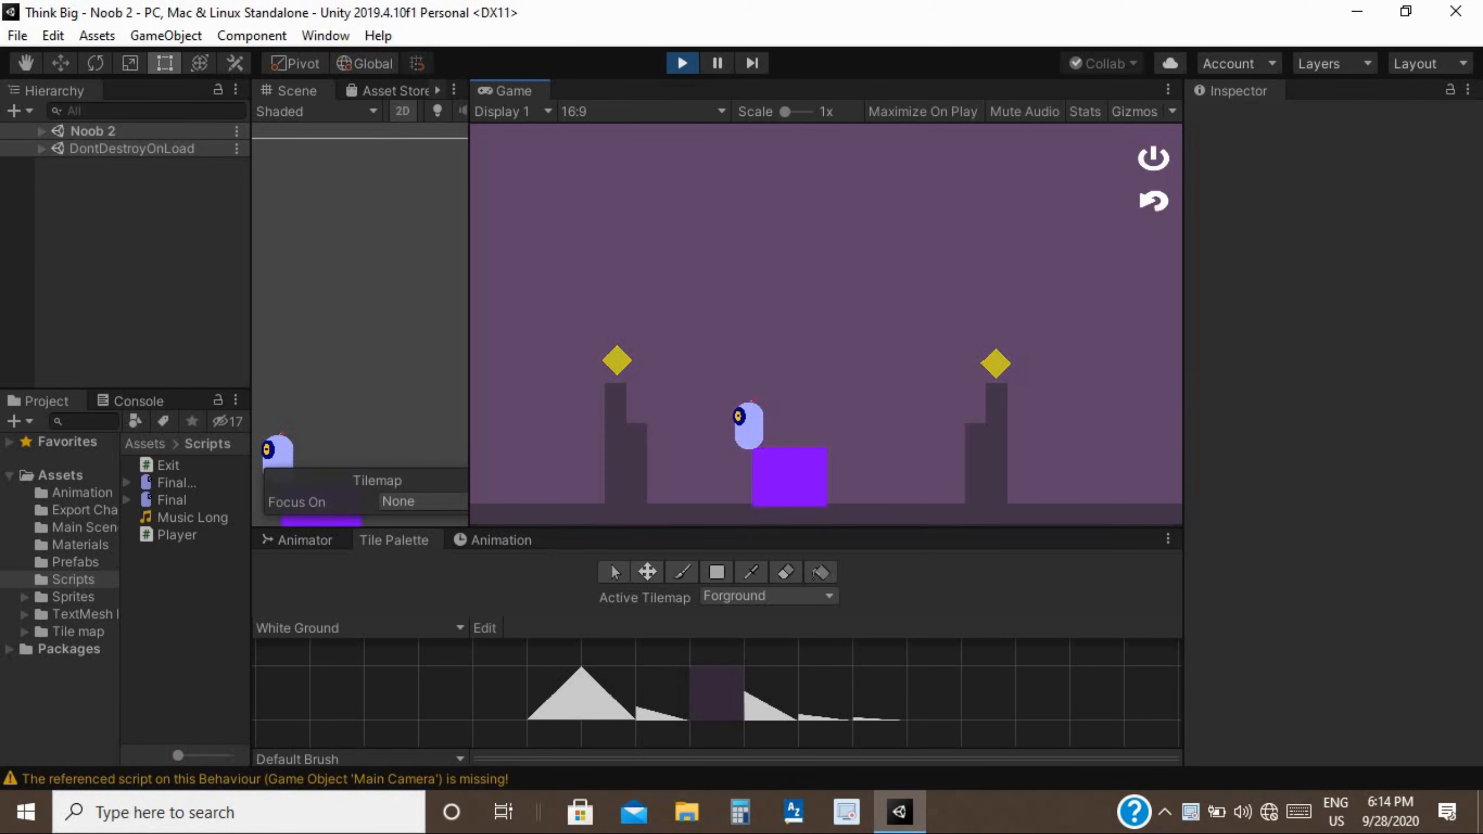